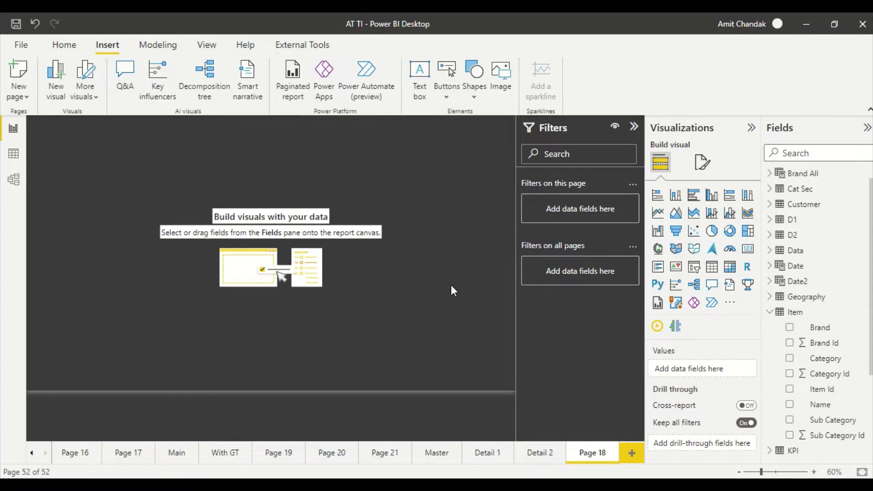
# Create a table of Net by Brand on Page 18 and enlarge it so all brands show
pyautogui.moveTo(821, 328); pyautogui.dragTo(122, 226)
pyautogui.scroll(1, 800, 209)
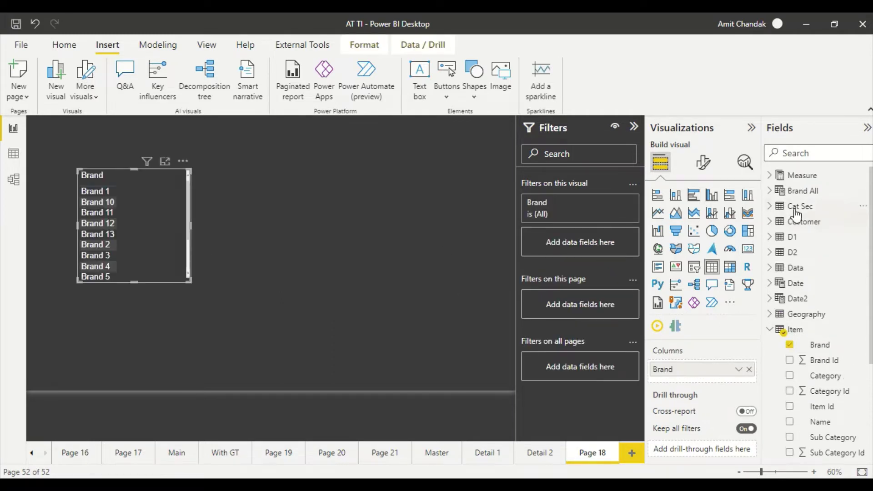
pyautogui.click(773, 176)
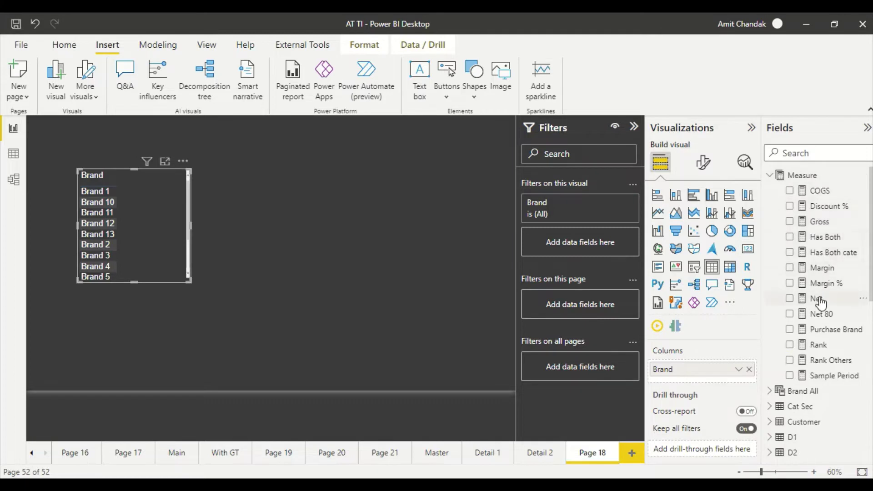
pyautogui.moveTo(816, 300); pyautogui.dragTo(164, 227)
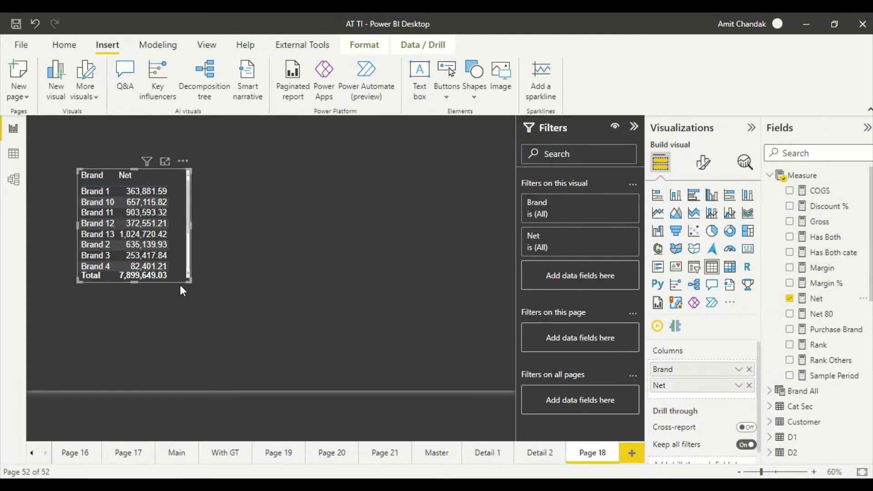
pyautogui.moveTo(220, 298); pyautogui.dragTo(337, 343)
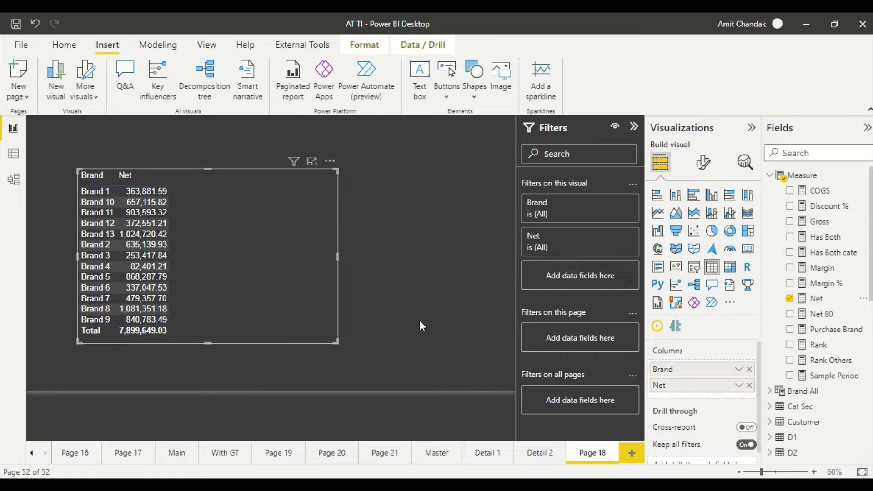
# Convert the table to a clustered column chart, nudge it, and add Margin to its tooltips
pyautogui.click(722, 199)
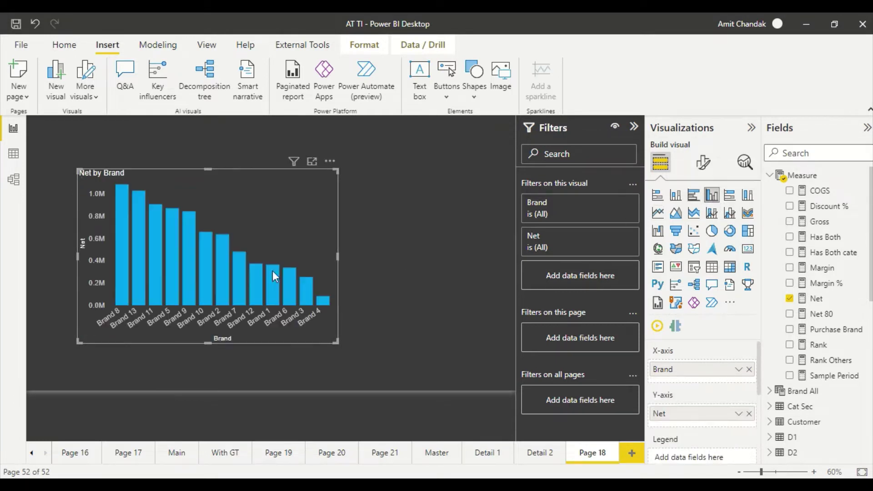
pyautogui.moveTo(257, 220); pyautogui.dragTo(242, 249)
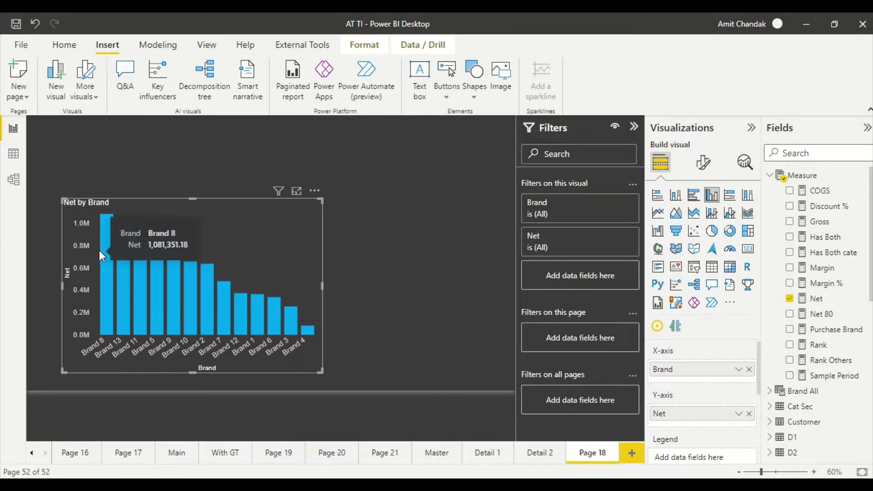
pyautogui.scroll(-3, 717, 383)
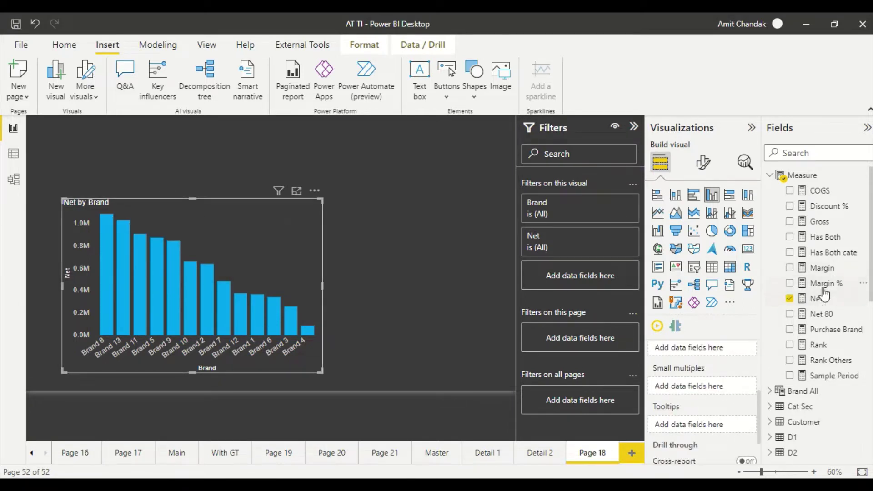
pyautogui.moveTo(824, 273); pyautogui.dragTo(701, 425)
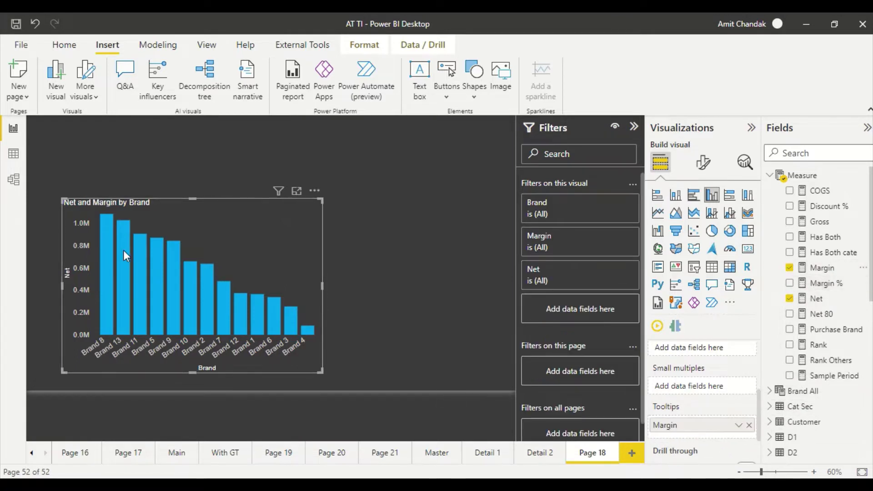
pyautogui.moveTo(124, 250)
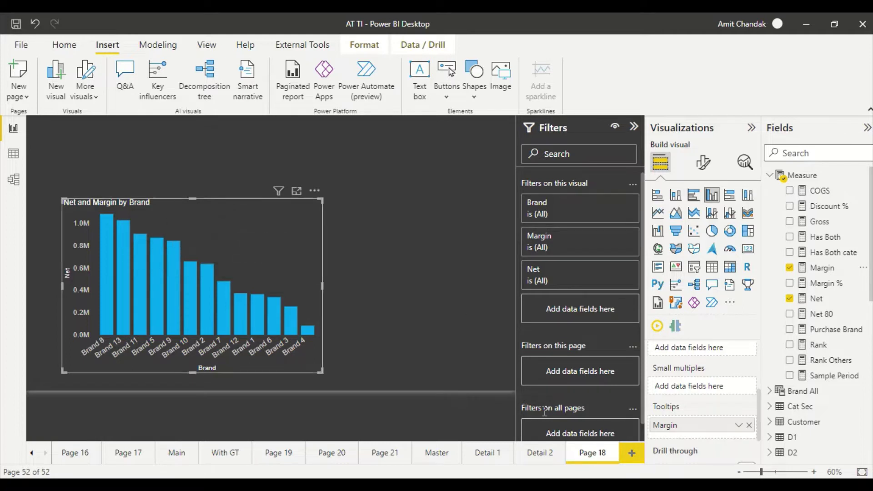
# Rename the Page 18 page to 'Base'
pyautogui.doubleClick(591, 453)
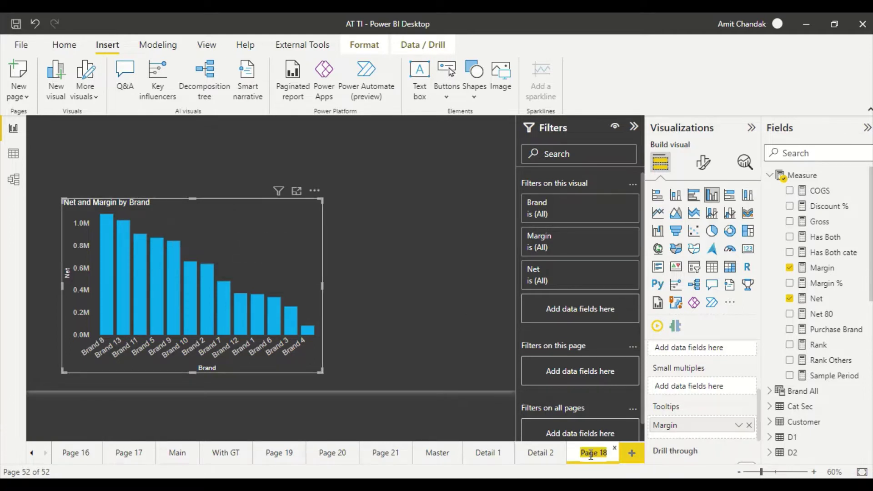
pyautogui.write('Base')
pyautogui.press('Return')
pyautogui.click(445, 363)
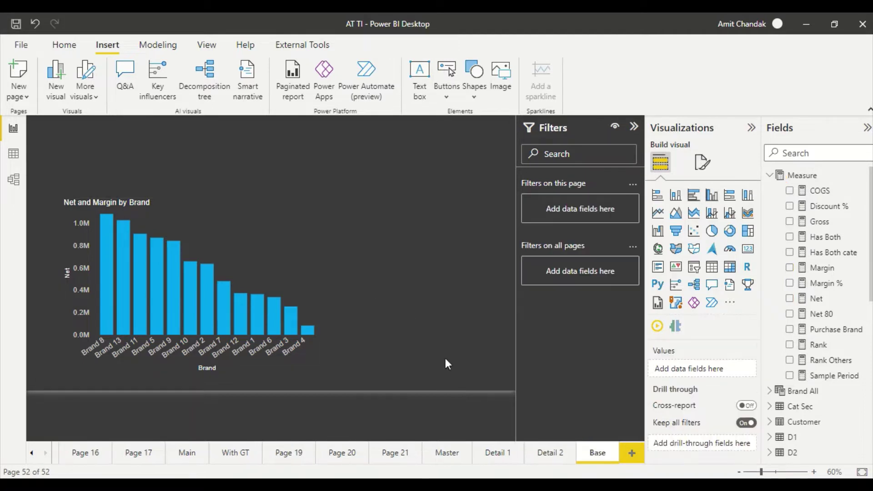
# Add a new blank page and name it 'Tooltip1'
pyautogui.click(632, 453)
pyautogui.doubleClick(583, 454)
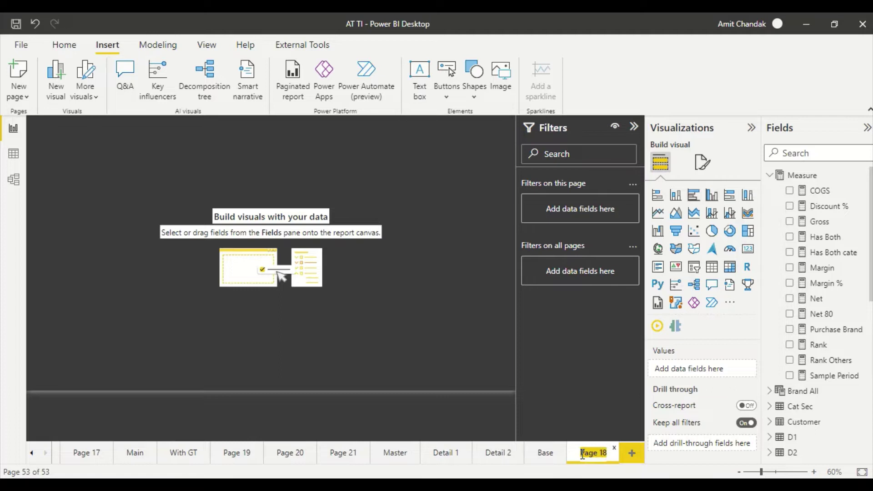
pyautogui.write('Tooltip1')
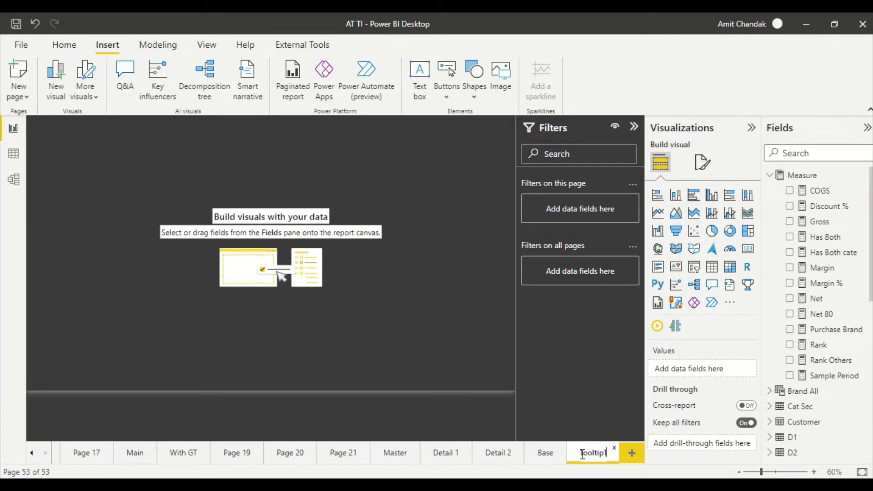
pyautogui.press('Return')
# Turn on Allow use as tooltip for Tooltip1 and set its canvas type to Tooltip (320 × 240 px)
pyautogui.click(702, 162)
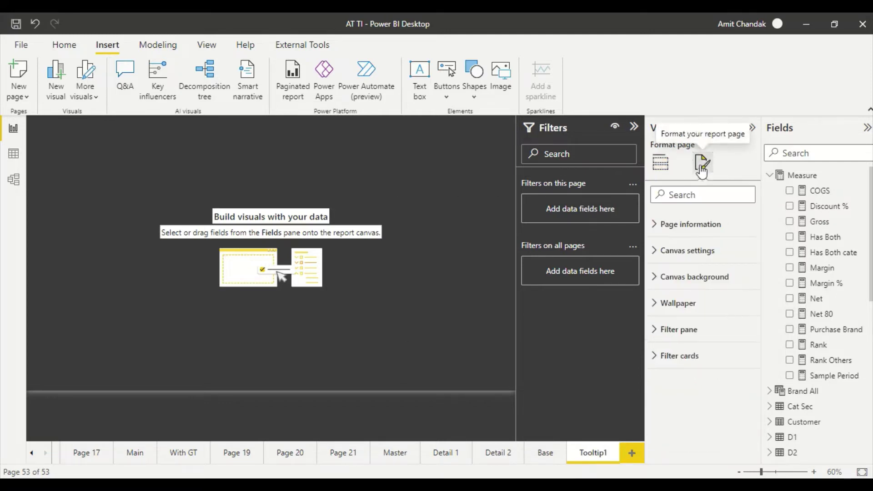
pyautogui.click(658, 228)
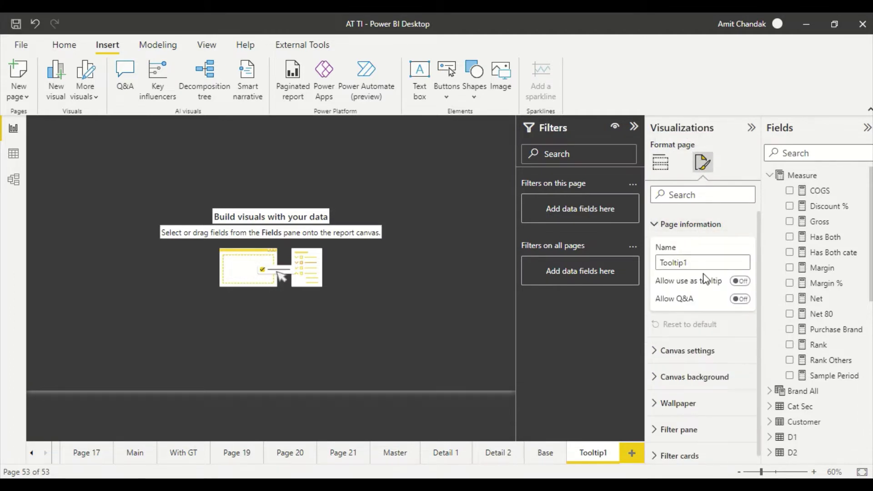
pyautogui.click(739, 281)
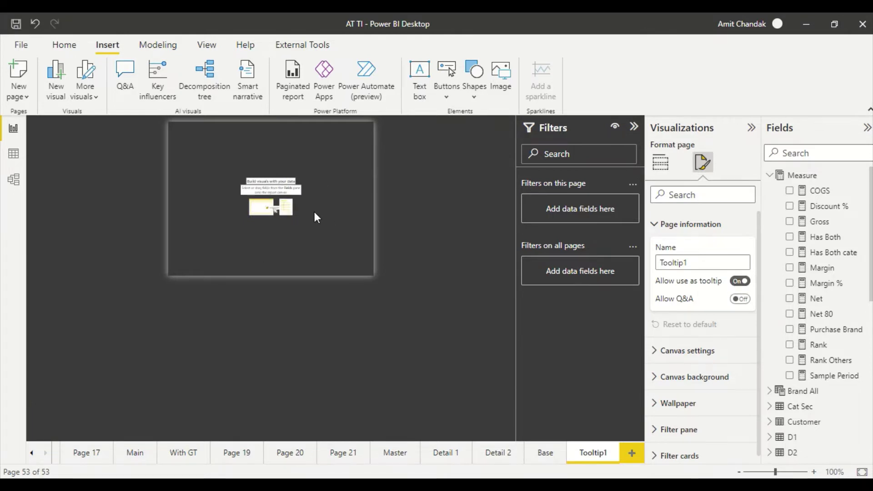
pyautogui.click(661, 357)
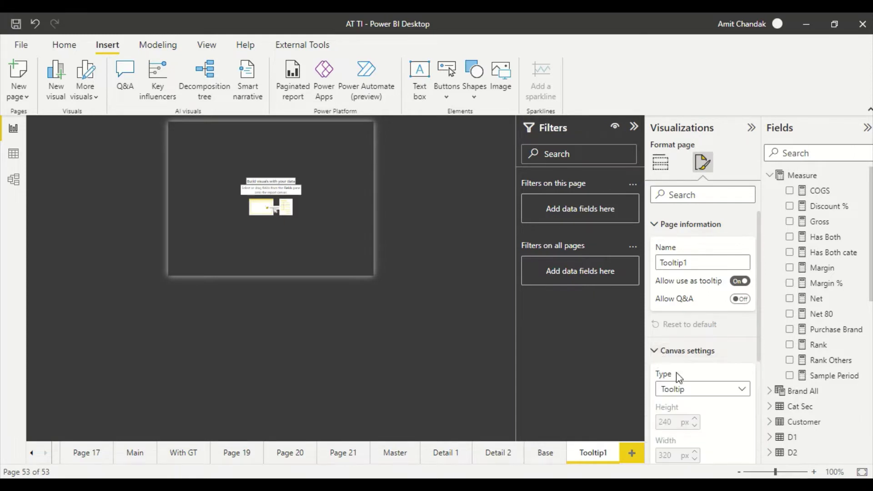
pyautogui.click(688, 394)
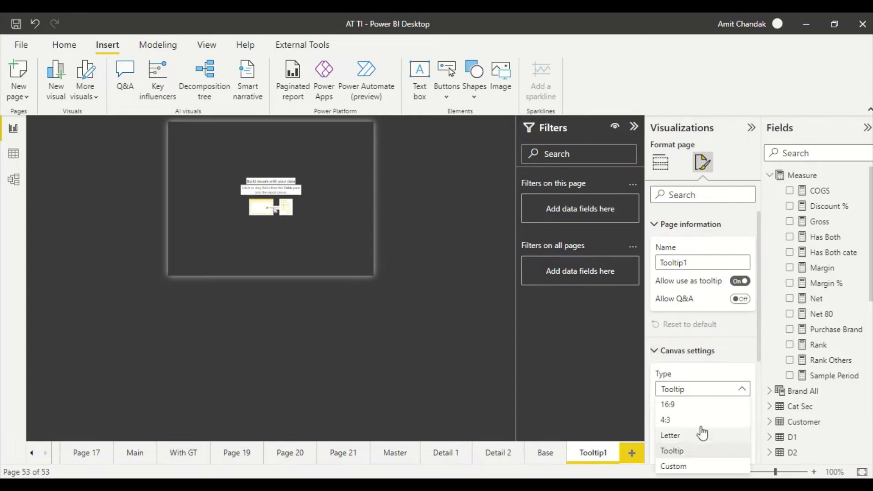
pyautogui.click(694, 458)
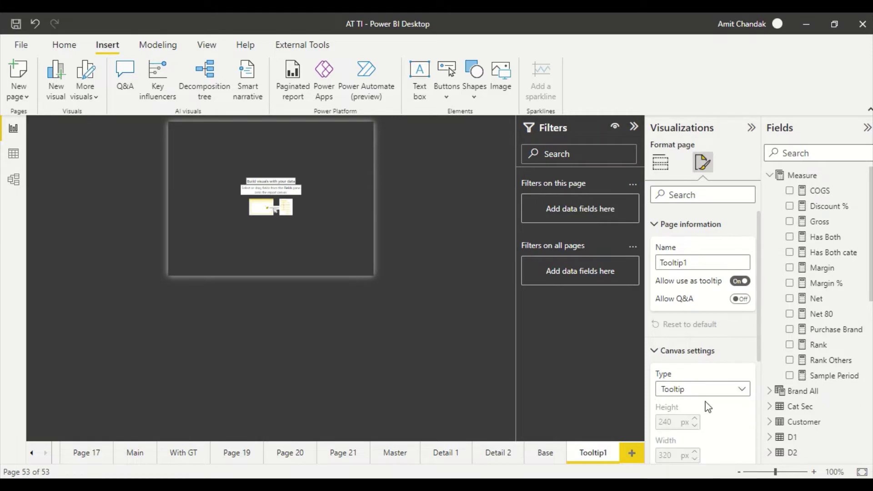
pyautogui.click(655, 353)
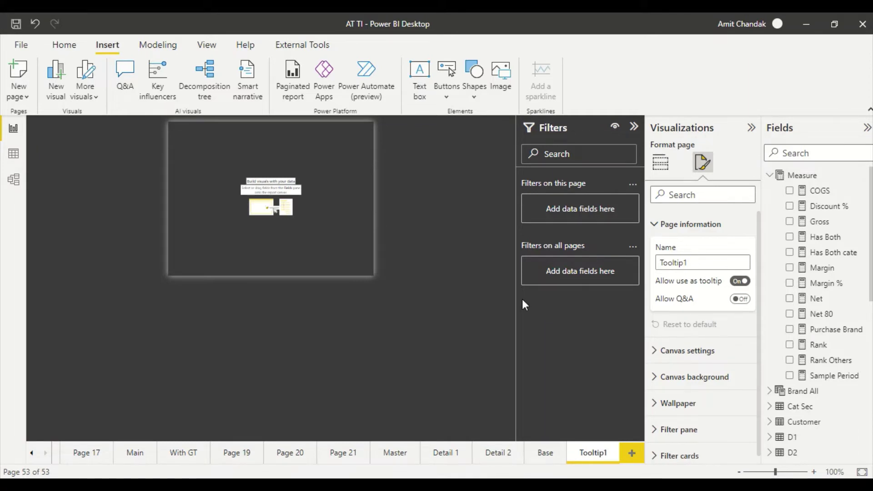
# Build a table of Brand, Category and Net on the Tooltip1 page
pyautogui.click(774, 182)
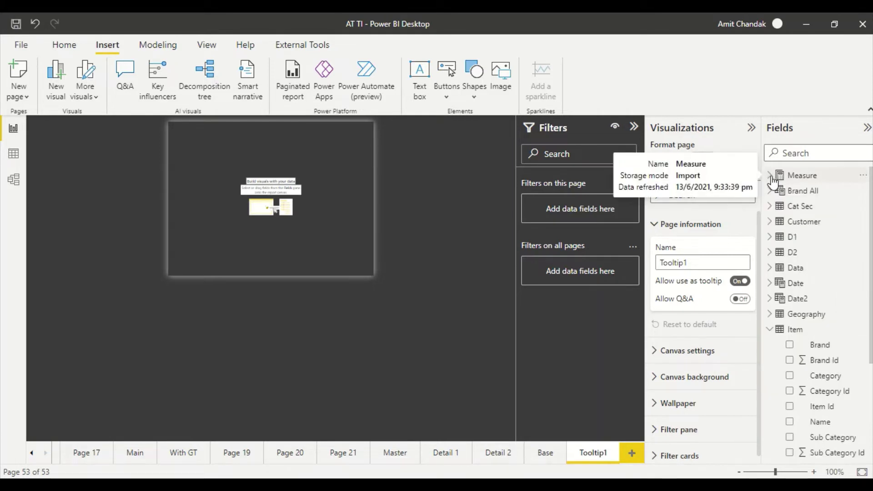
pyautogui.scroll(-3, 814, 259)
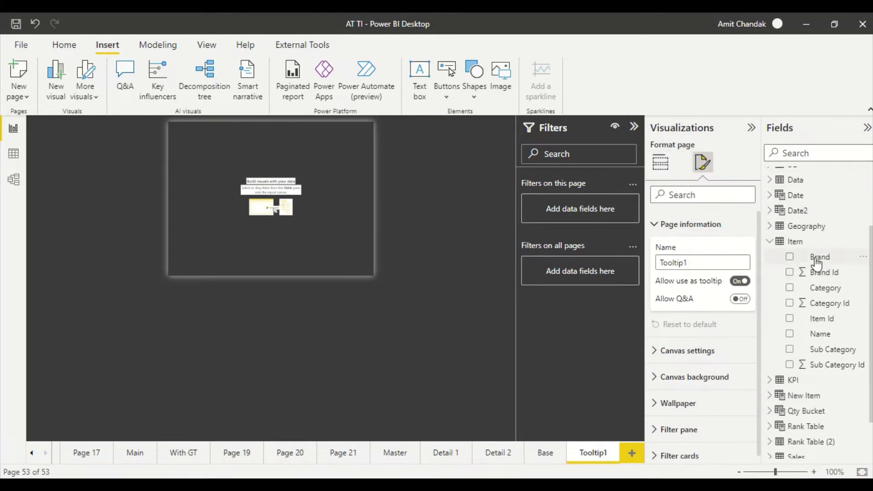
pyautogui.moveTo(819, 257); pyautogui.dragTo(229, 160)
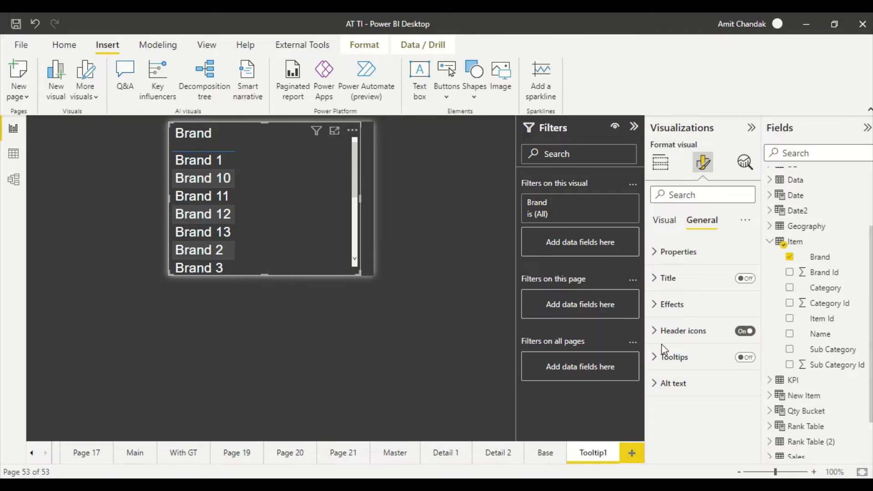
pyautogui.moveTo(823, 287); pyautogui.dragTo(274, 181)
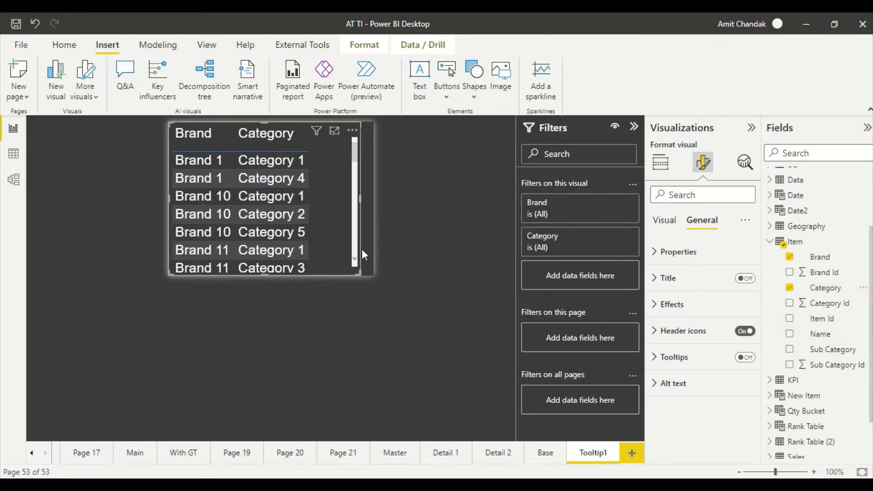
pyautogui.moveTo(362, 200); pyautogui.dragTo(372, 199)
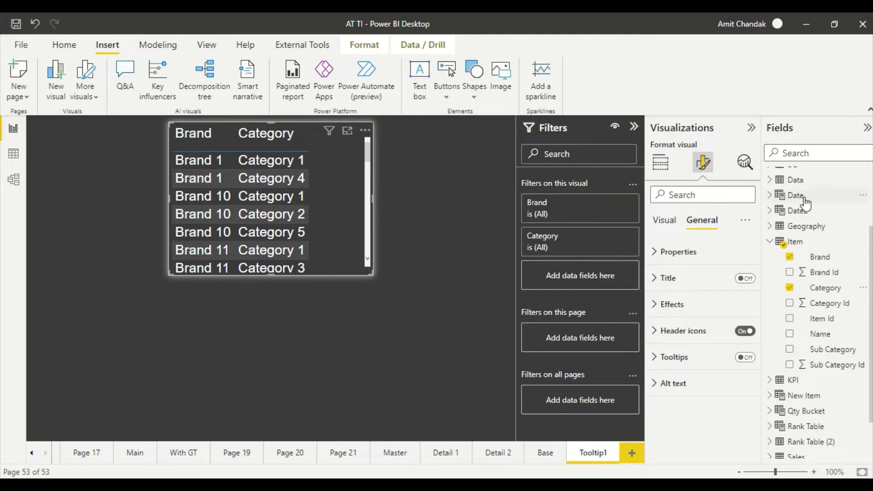
pyautogui.scroll(3, 816, 210)
pyautogui.click(770, 176)
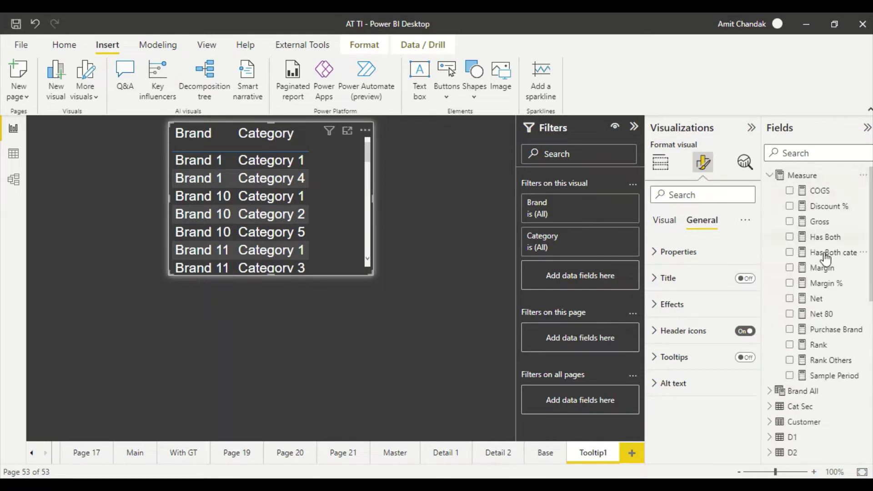
pyautogui.moveTo(816, 298); pyautogui.dragTo(325, 202)
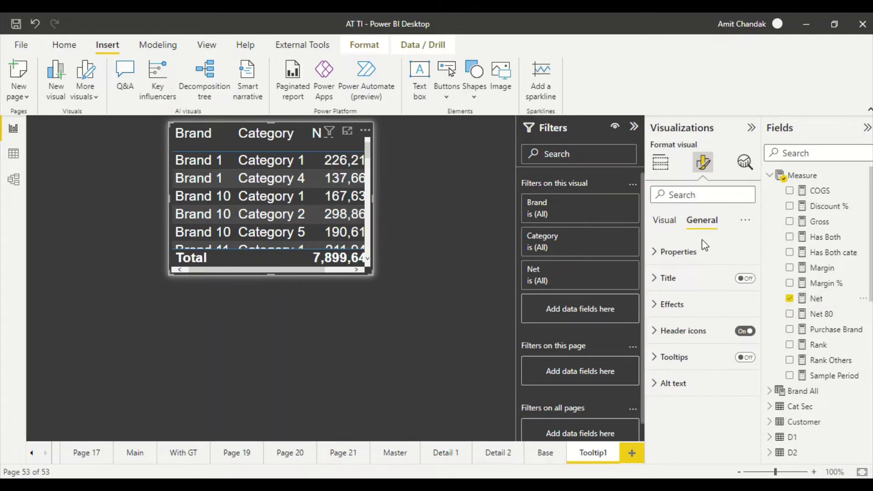
pyautogui.click(357, 270)
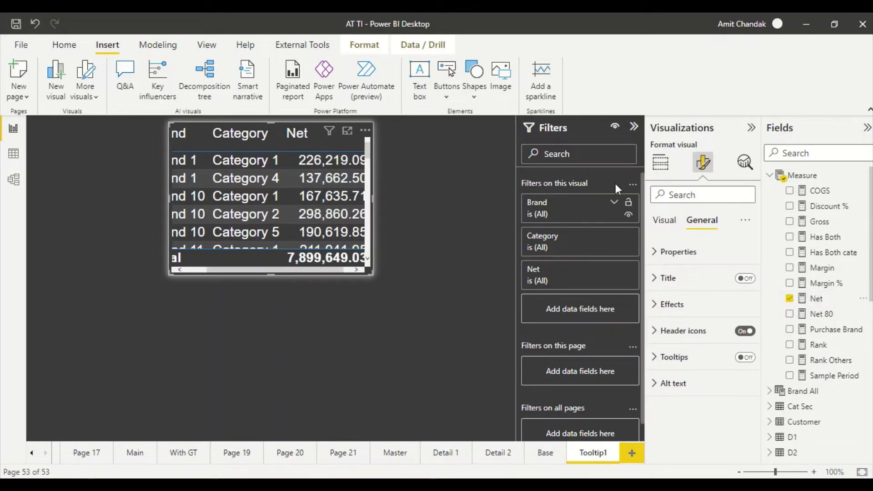
# Set the table's Grid global font size to 12 using the 'font' format search
pyautogui.click(661, 170)
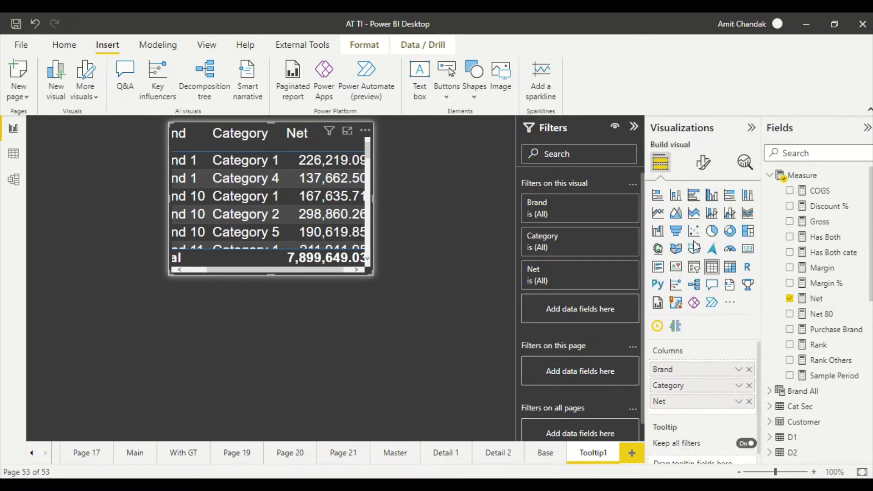
pyautogui.click(703, 160)
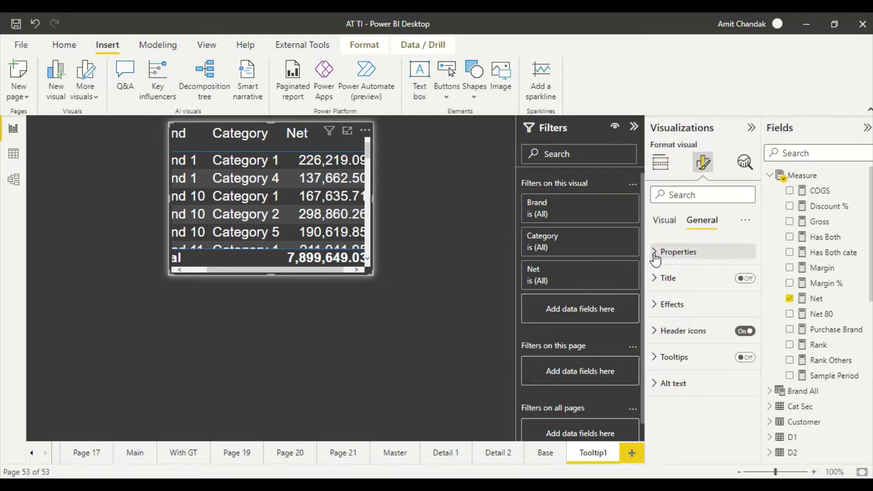
pyautogui.click(659, 254)
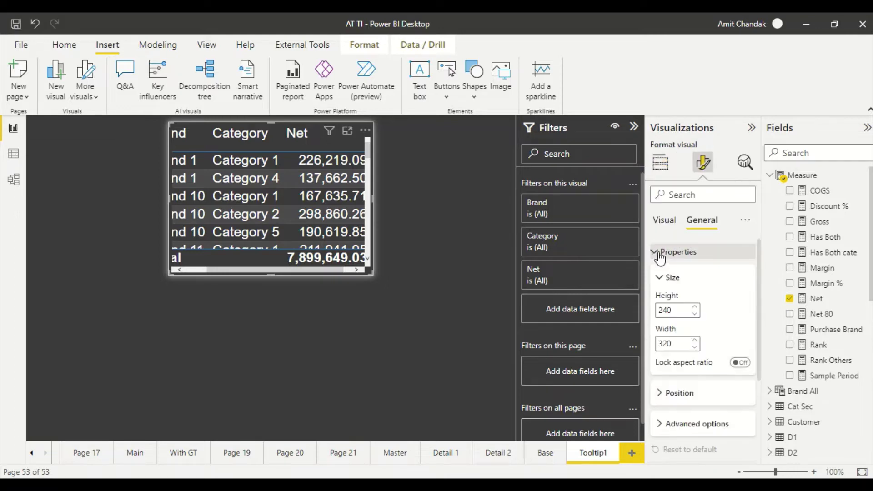
pyautogui.click(666, 193)
pyautogui.write('fon')
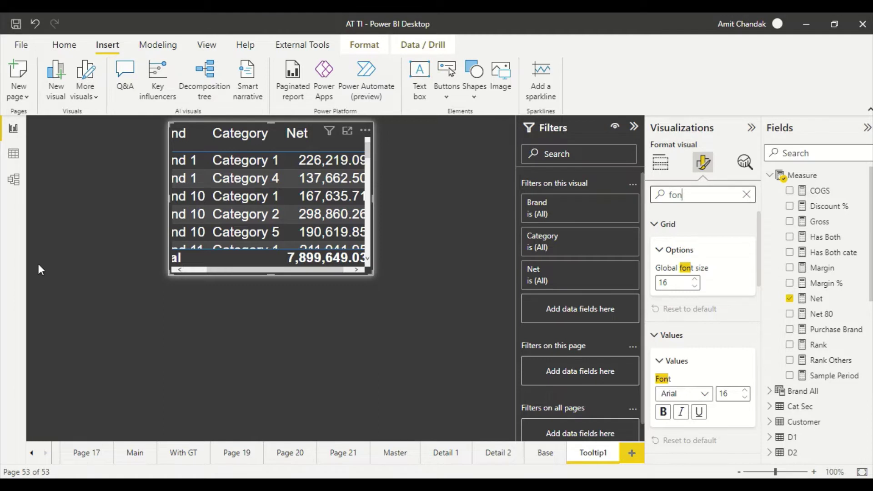
pyautogui.doubleClick(682, 281)
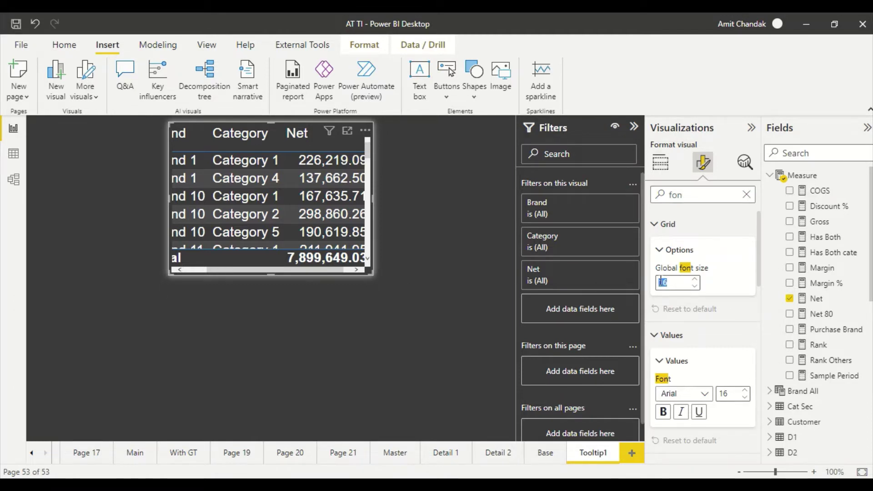
pyautogui.write('12')
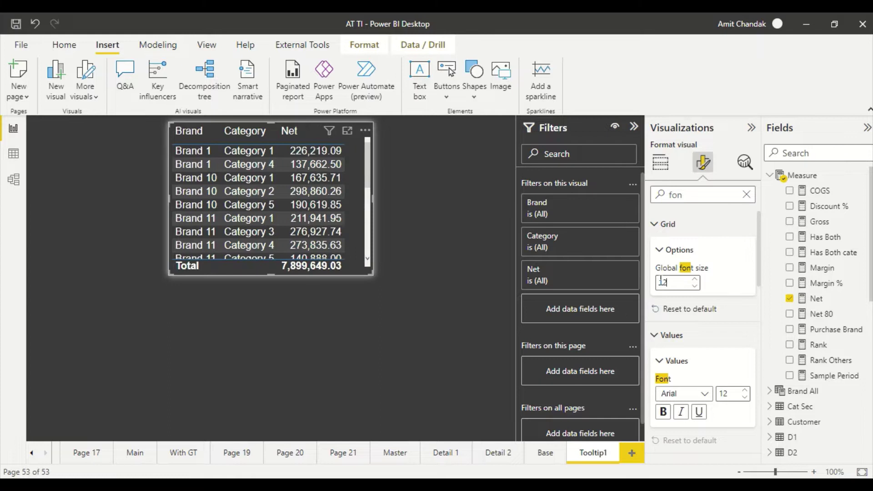
pyautogui.click(443, 282)
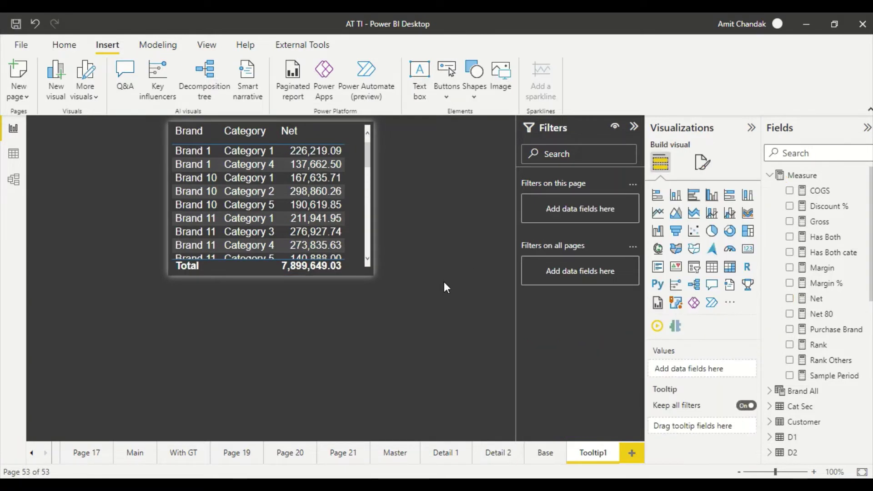
# On the Base page, select the Net and Margin by Brand chart and show its General format settings
pyautogui.click(543, 453)
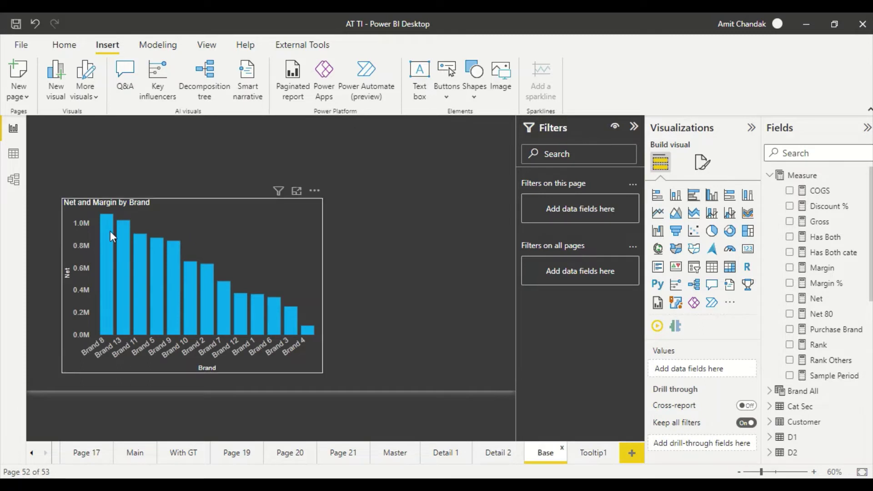
pyautogui.moveTo(119, 231)
pyautogui.click(237, 231)
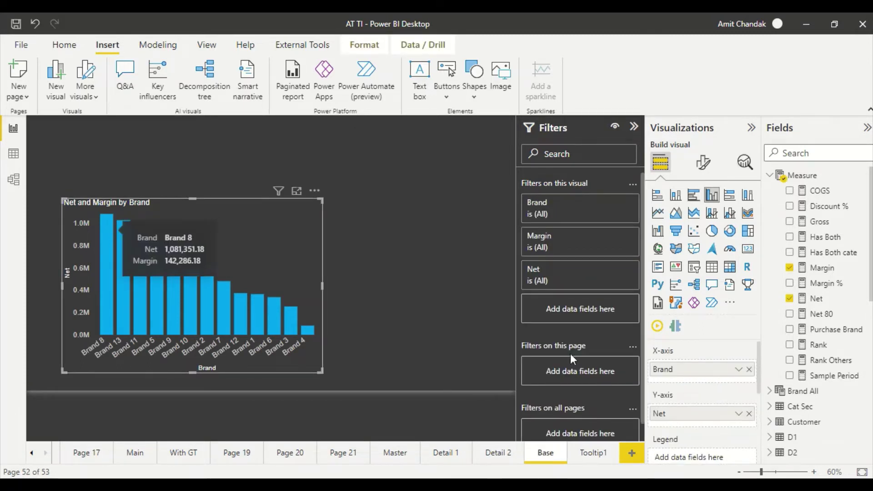
pyautogui.scroll(-5, 716, 377)
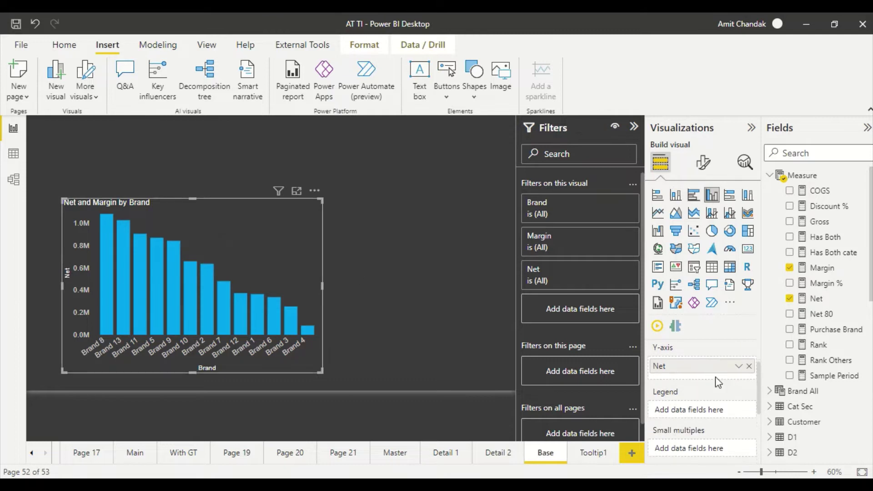
pyautogui.scroll(-2, 716, 379)
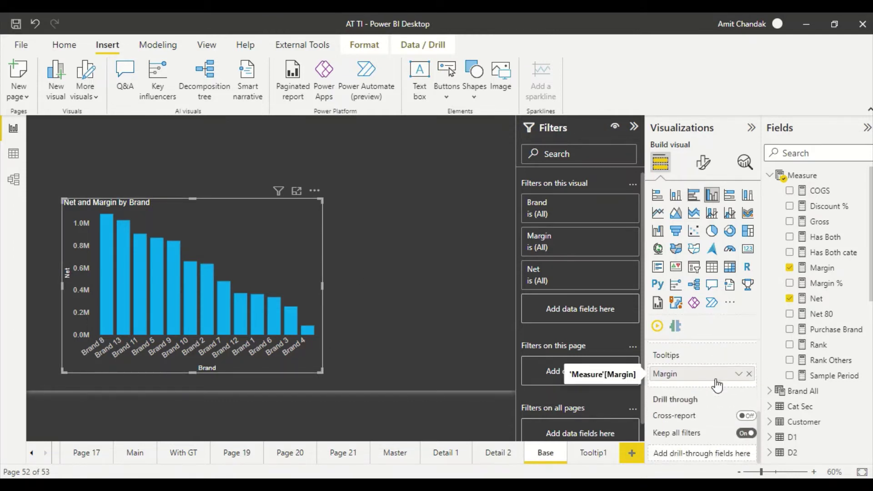
pyautogui.scroll(6, 716, 379)
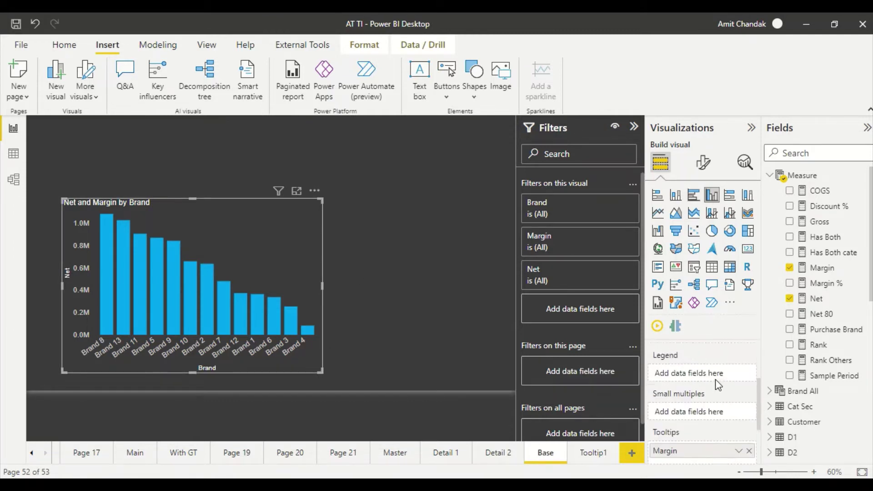
pyautogui.click(704, 163)
pyautogui.scroll(-1, 709, 313)
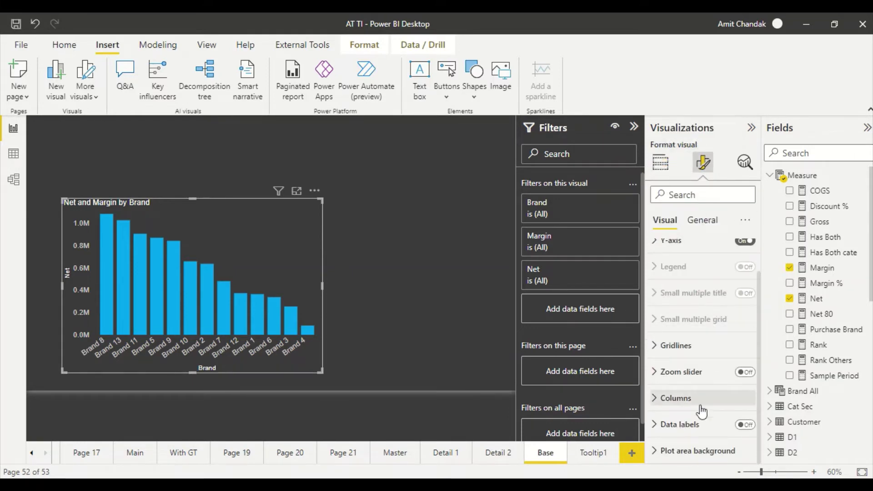
pyautogui.click(703, 220)
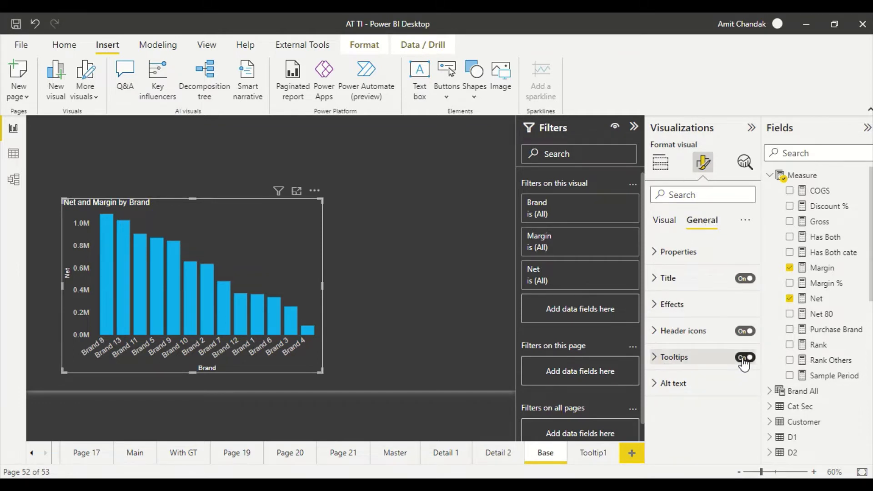
# Set the chart's tooltip type to Report page with Tooltip1 as the page
pyautogui.click(659, 357)
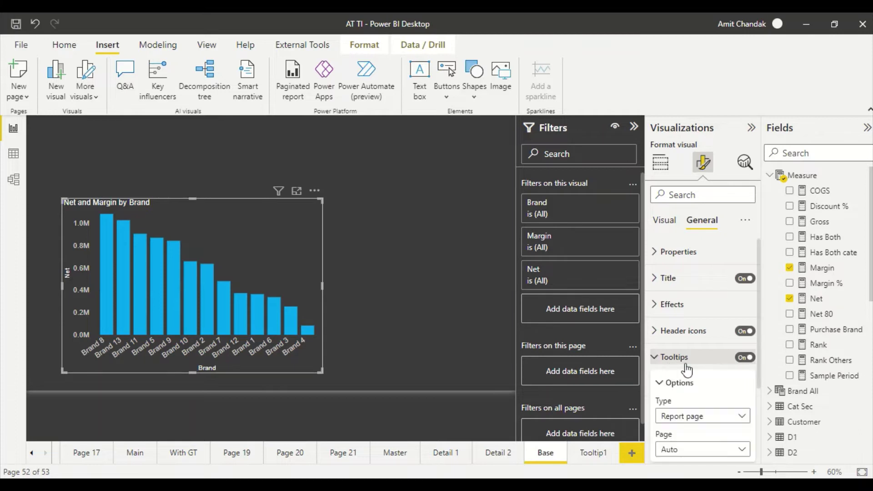
pyautogui.scroll(-3, 687, 371)
pyautogui.click(708, 315)
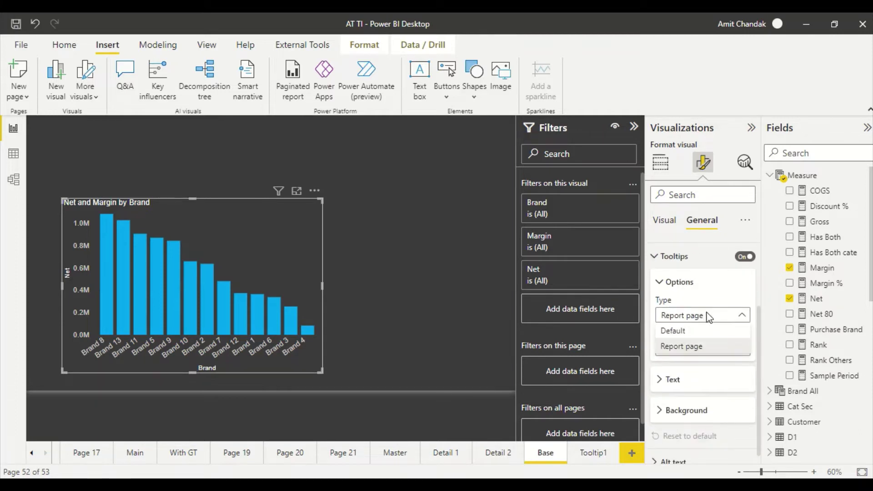
pyautogui.click(688, 346)
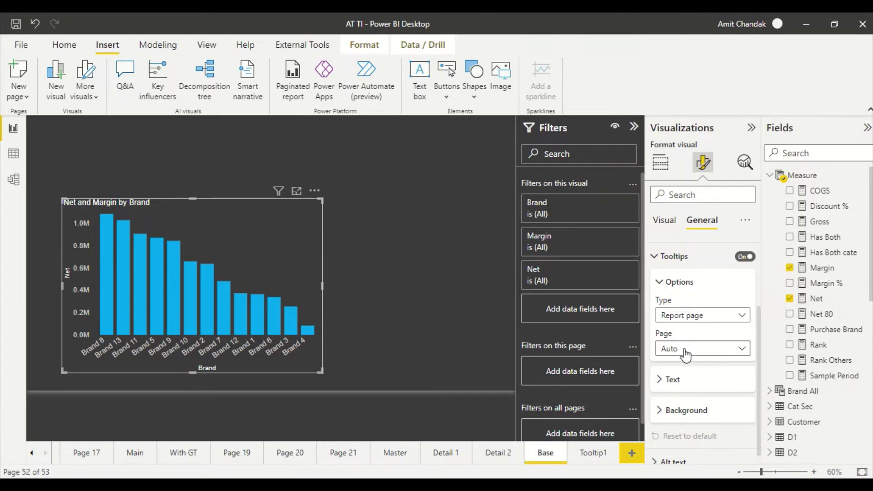
pyautogui.click(685, 350)
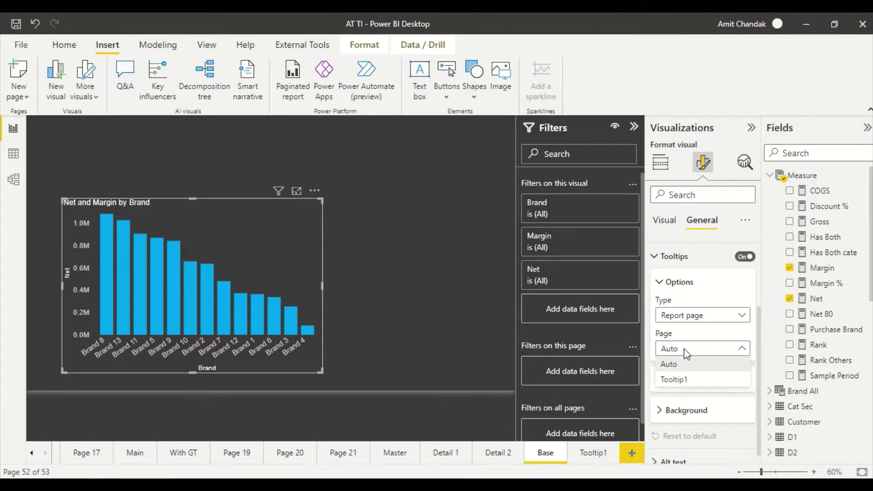
pyautogui.click(681, 380)
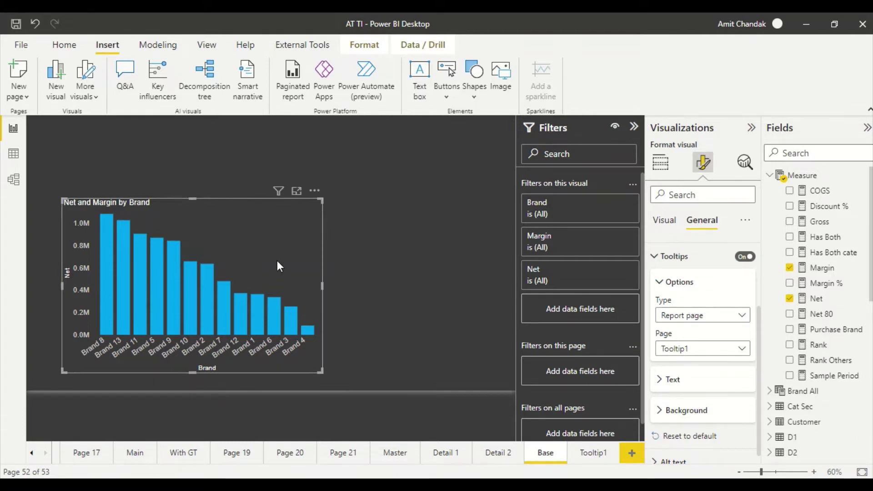
pyautogui.click(401, 250)
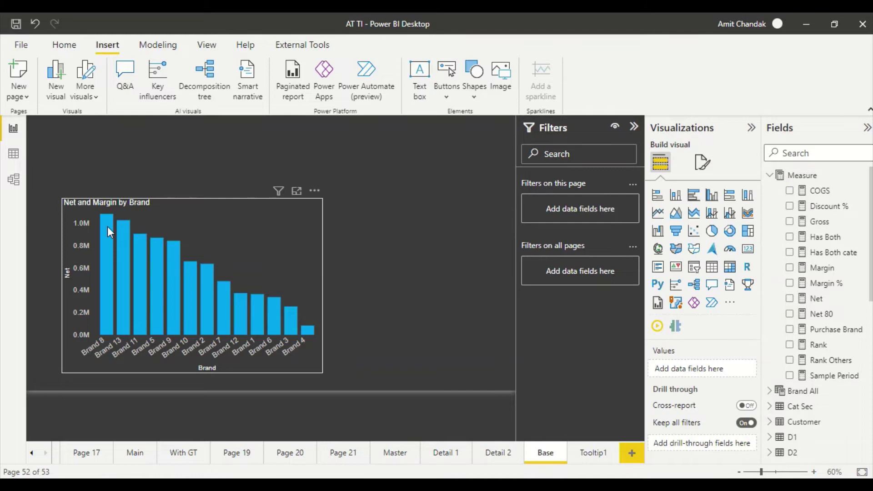
pyautogui.moveTo(108, 227)
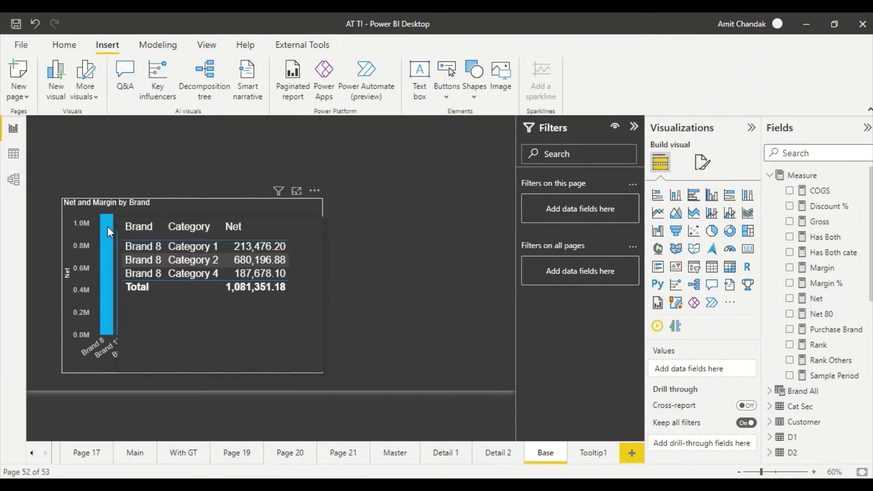
pyautogui.moveTo(125, 251)
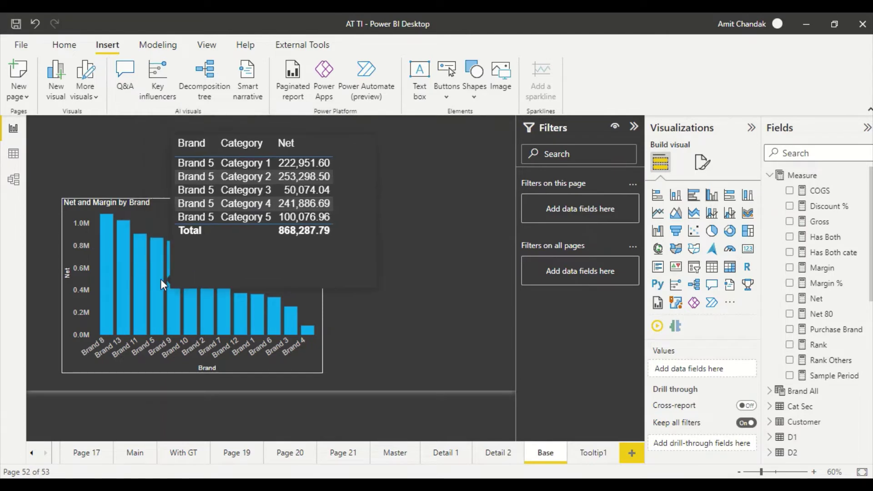
pyautogui.moveTo(176, 288)
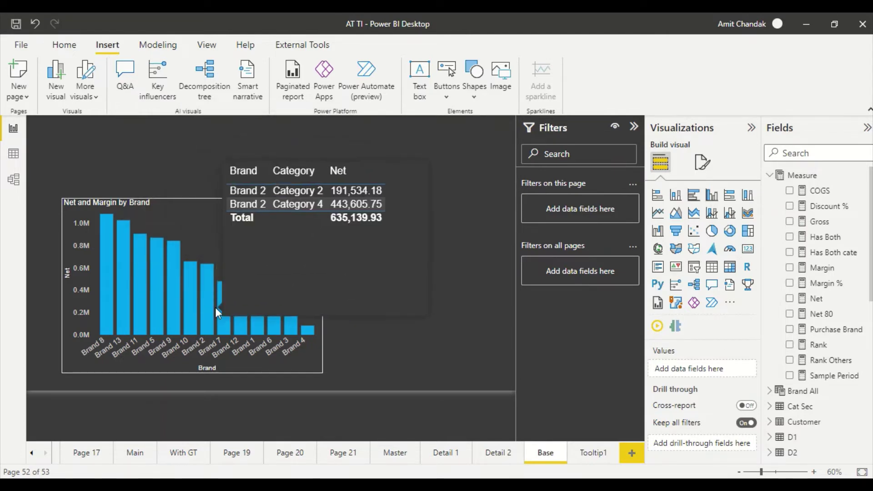
pyautogui.moveTo(229, 313)
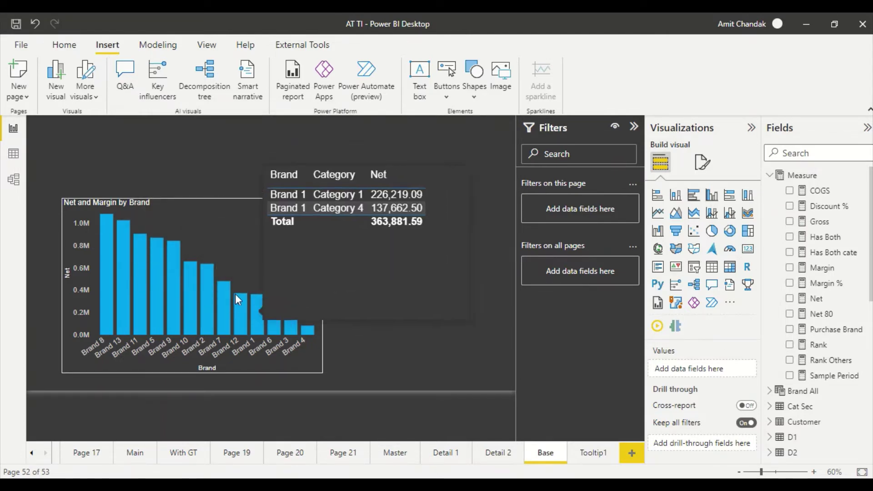
# Move the Base chart up and left, convert it into a table, and resize it
pyautogui.moveTo(263, 247); pyautogui.dragTo(257, 189)
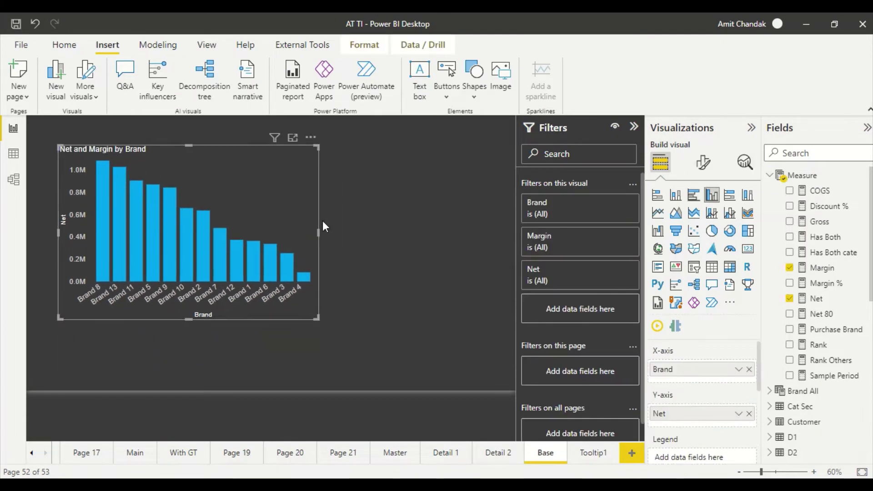
pyautogui.click(712, 268)
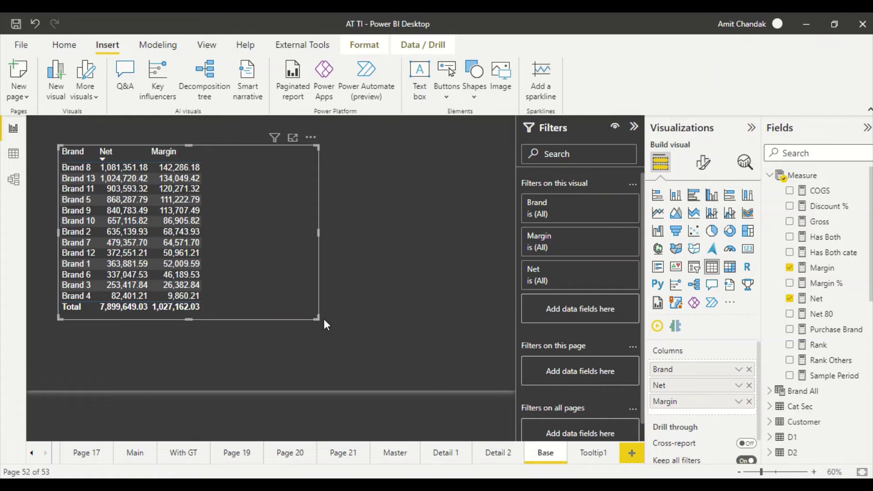
pyautogui.moveTo(318, 319); pyautogui.dragTo(386, 375)
pyautogui.scroll(-2, 841, 287)
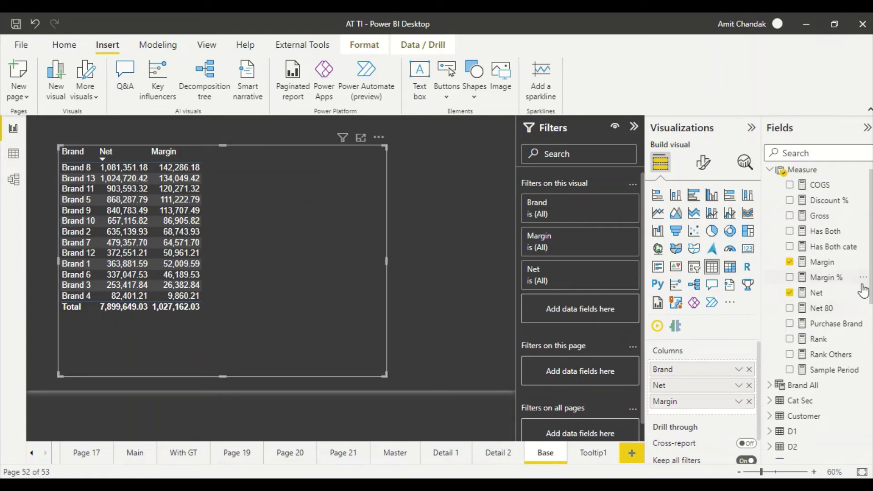
pyautogui.scroll(-4, 840, 287)
pyautogui.scroll(6, 817, 346)
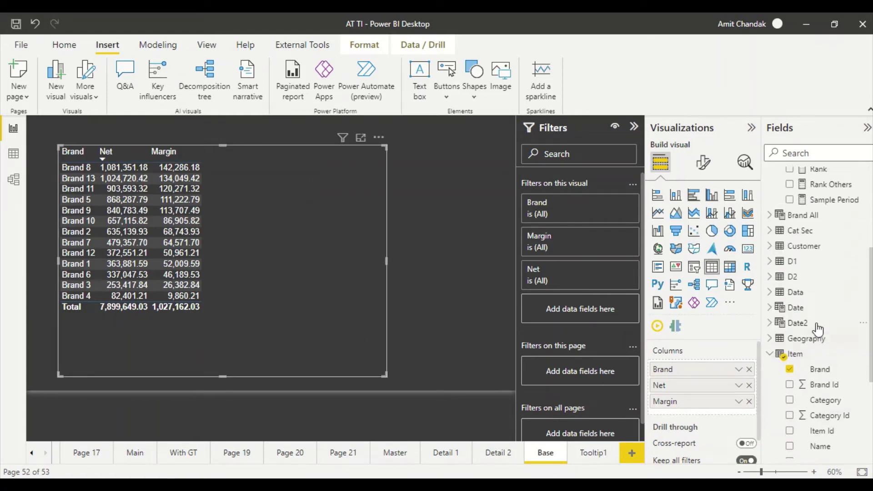
pyautogui.scroll(-4, 808, 289)
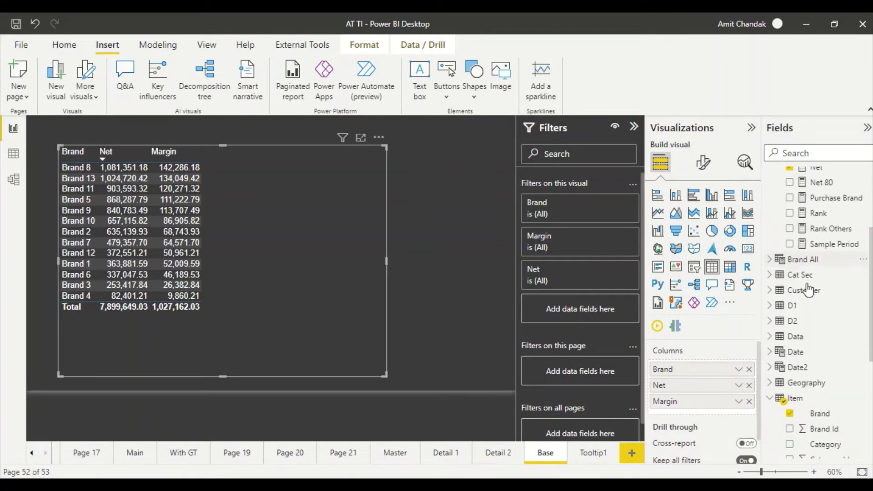
# Add the Date table's Year field to the Base table, then go to the Tooltip1 page
pyautogui.click(778, 309)
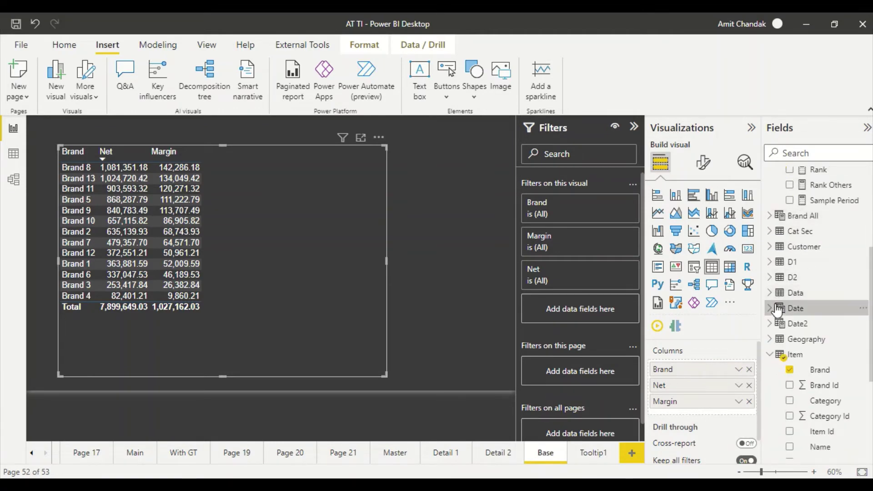
pyautogui.click(770, 309)
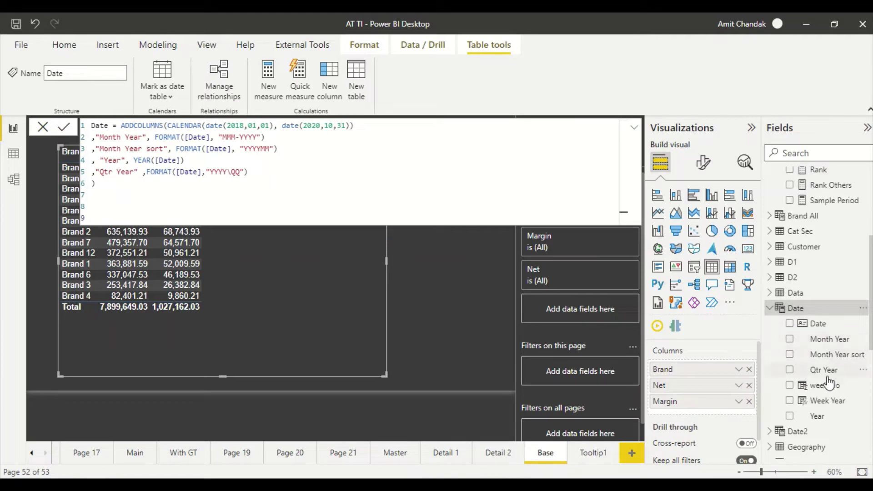
pyautogui.moveTo(821, 417); pyautogui.dragTo(702, 381)
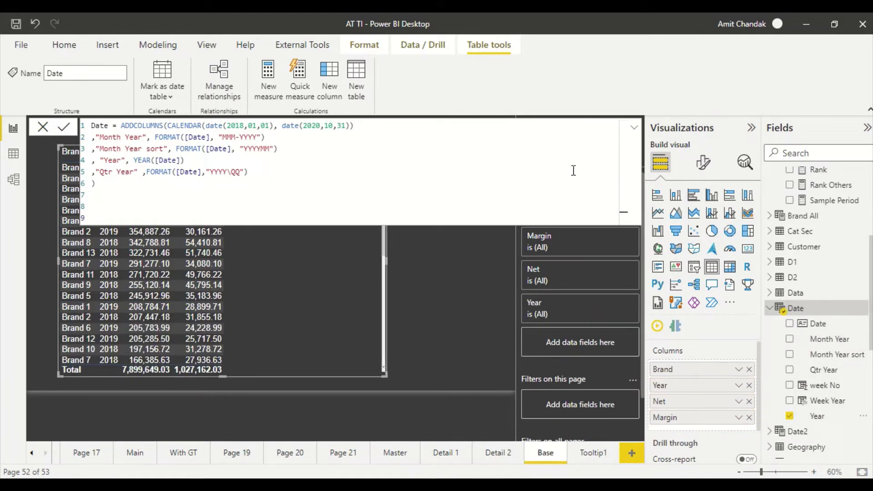
pyautogui.click(634, 128)
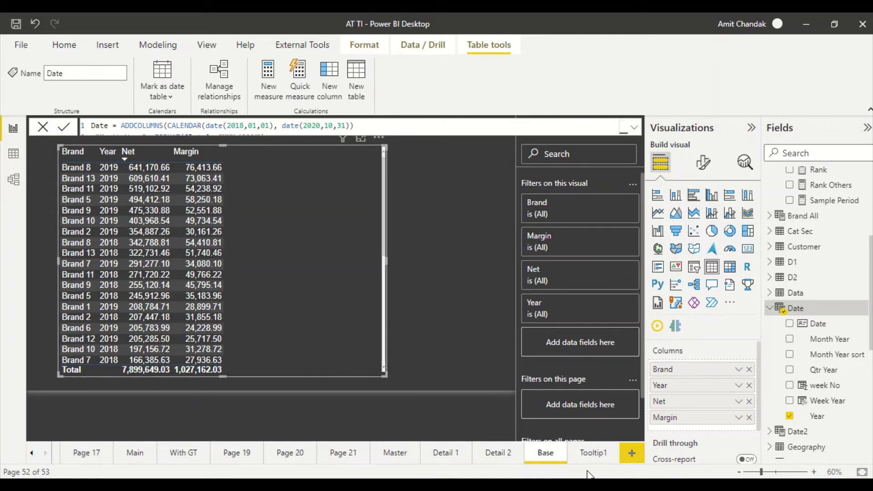
pyautogui.click(587, 450)
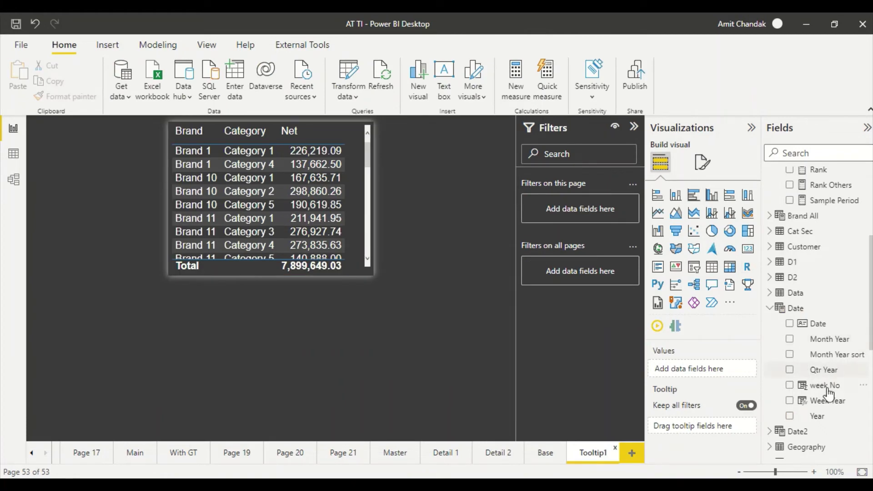
# Add Year to the Tooltip1 table, drop Category, and order the columns Brand, Year, Net
pyautogui.moveTo(821, 416); pyautogui.dragTo(258, 211)
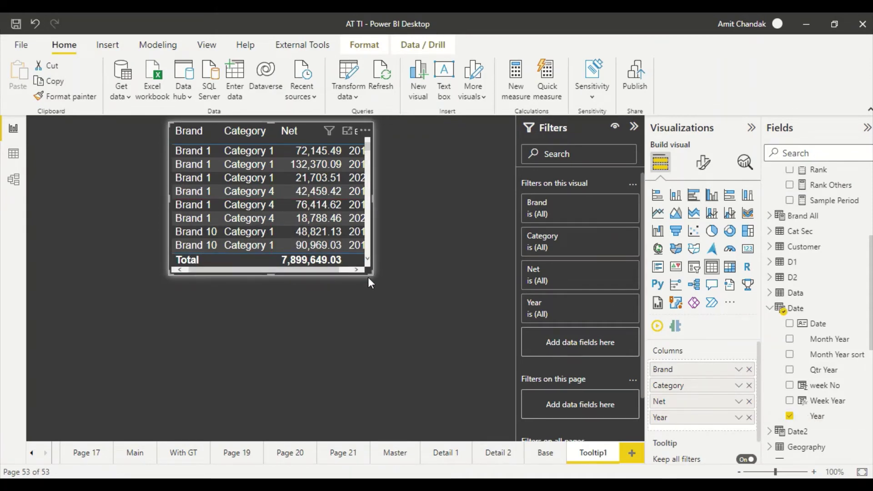
pyautogui.click(749, 386)
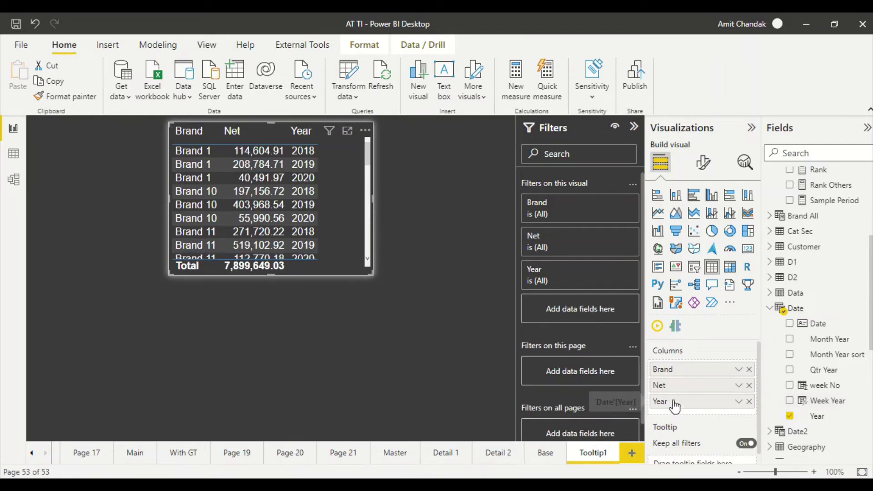
pyautogui.moveTo(678, 395); pyautogui.dragTo(664, 384)
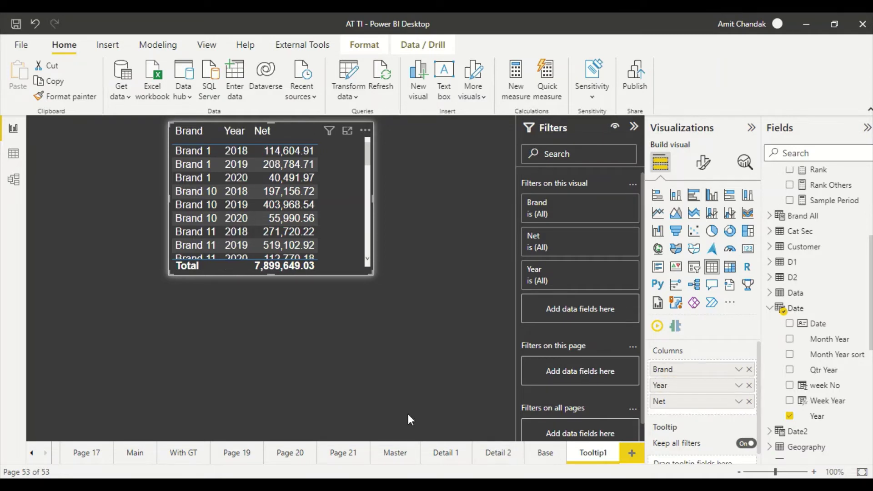
pyautogui.click(545, 453)
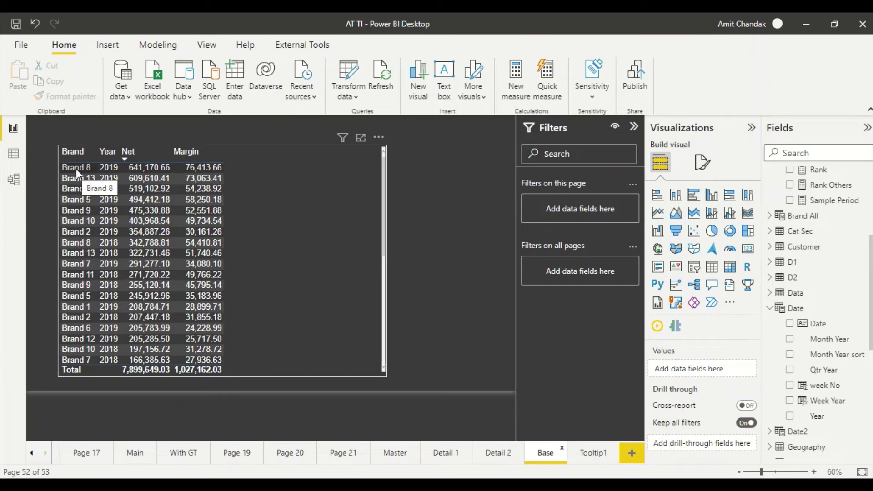
# Turn on tooltips for the Base table and check that a row like Brand 8 shows Tooltip1
pyautogui.click(311, 274)
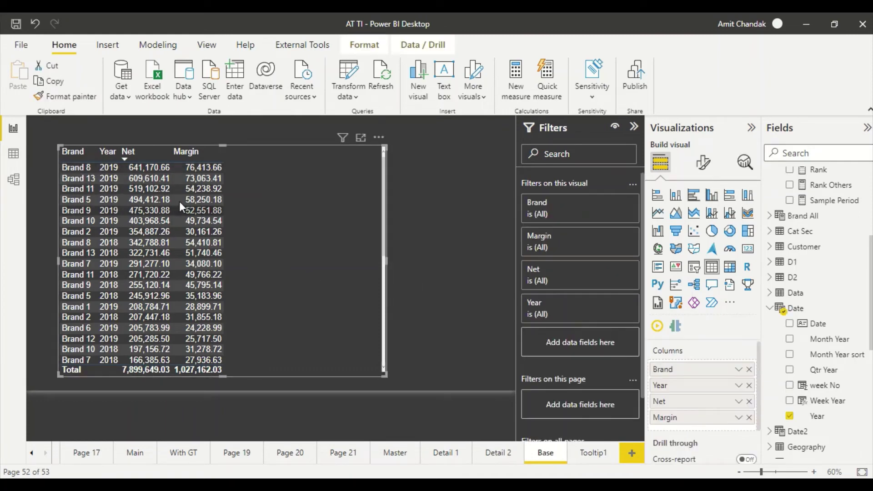
pyautogui.click(706, 166)
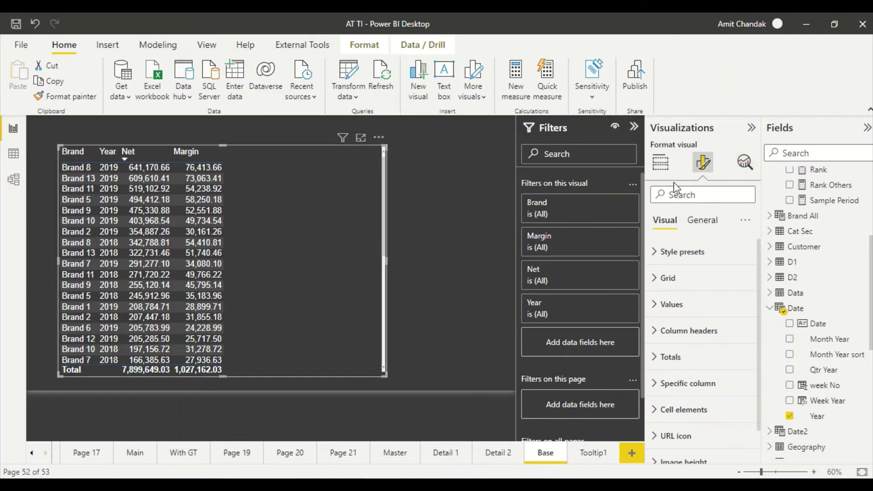
pyautogui.scroll(-1, 696, 386)
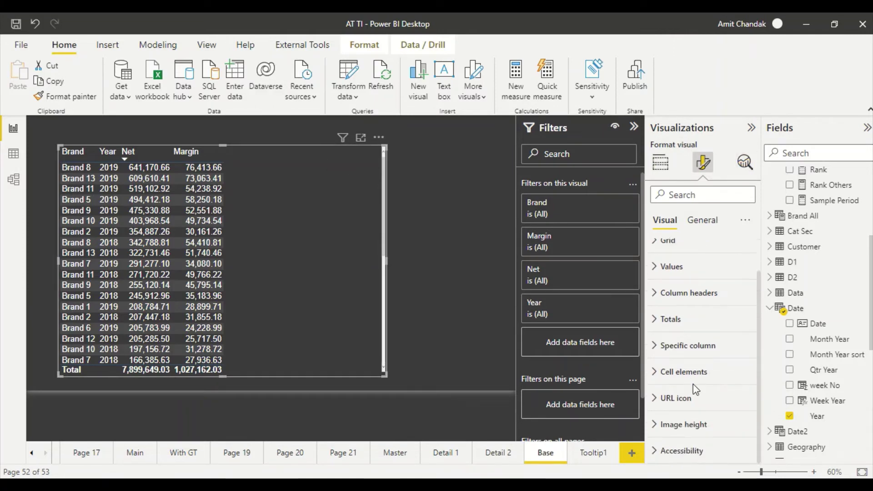
pyautogui.click(661, 175)
pyautogui.click(702, 167)
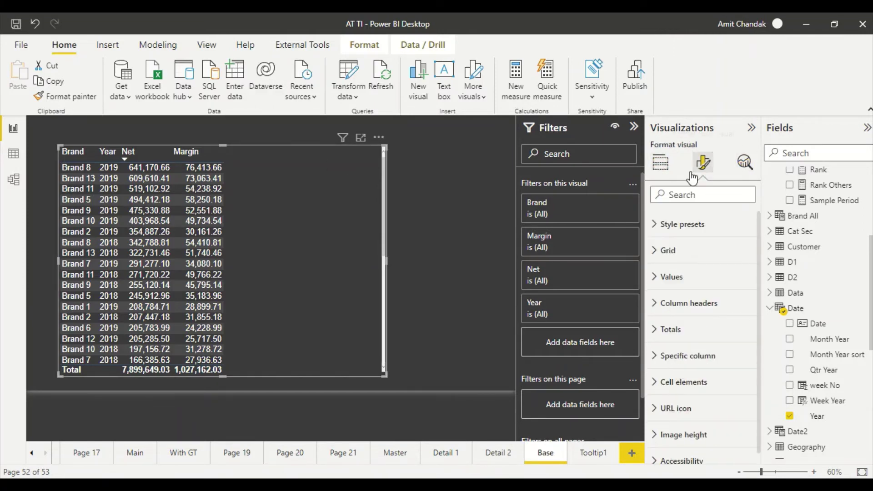
pyautogui.scroll(-1, 725, 290)
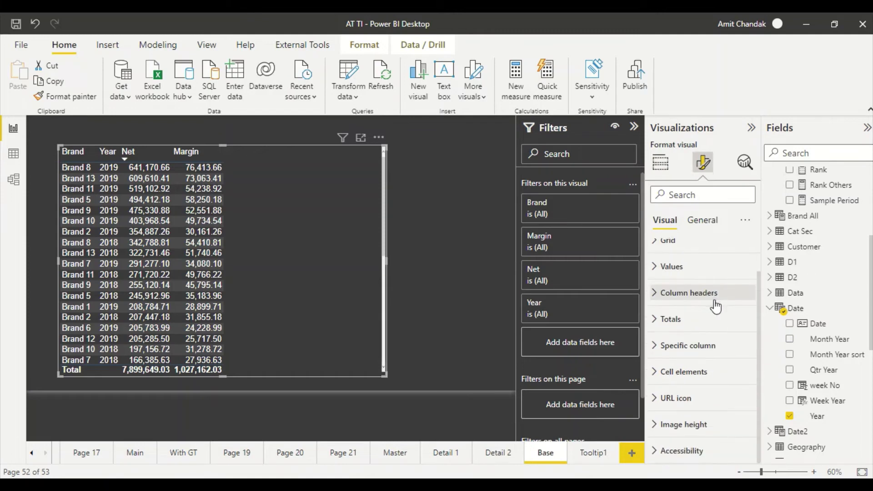
pyautogui.click(704, 221)
pyautogui.click(673, 359)
pyautogui.scroll(-2, 696, 387)
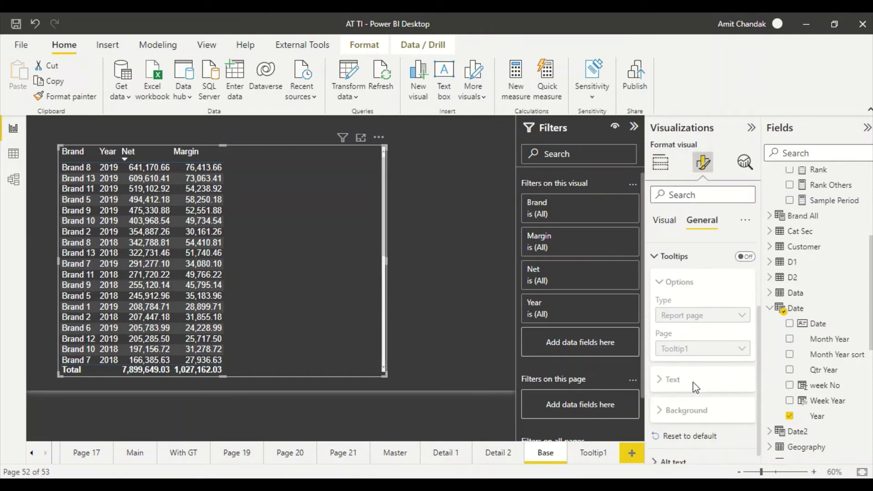
pyautogui.click(747, 258)
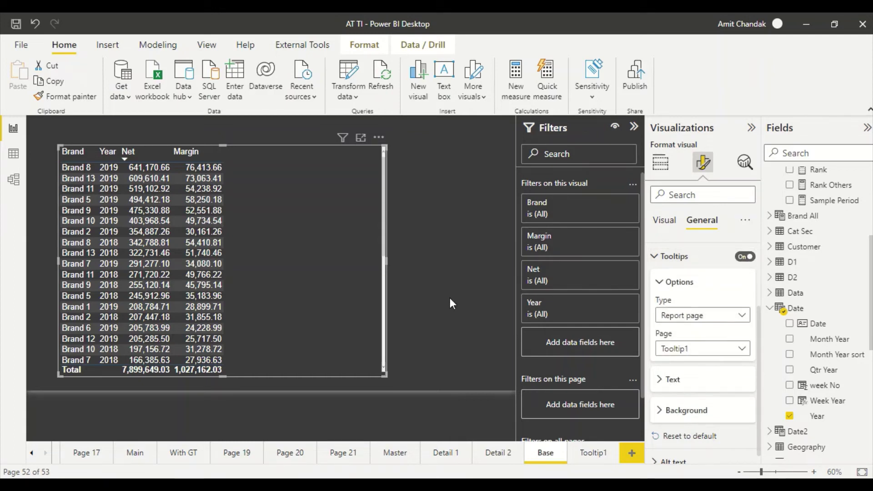
pyautogui.moveTo(85, 168)
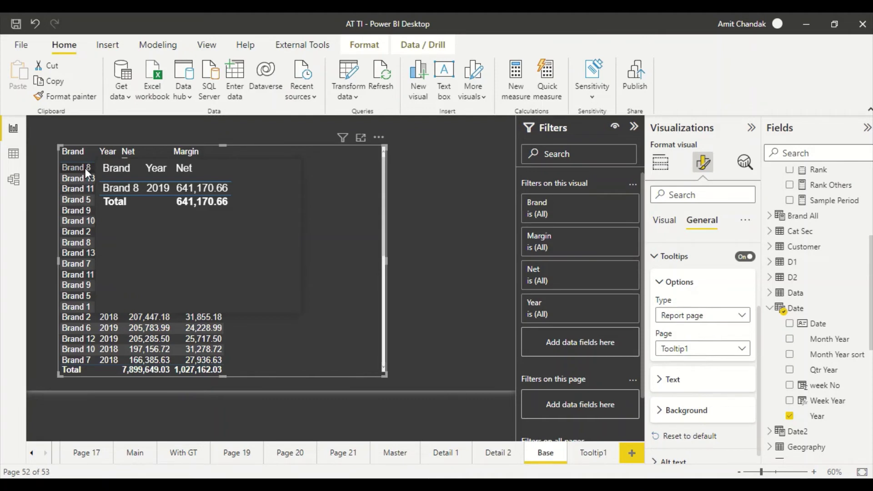
# Turn off Keep all filters on Tooltip1 and check the Base tooltip totalling 7,899,649.03
pyautogui.click(590, 459)
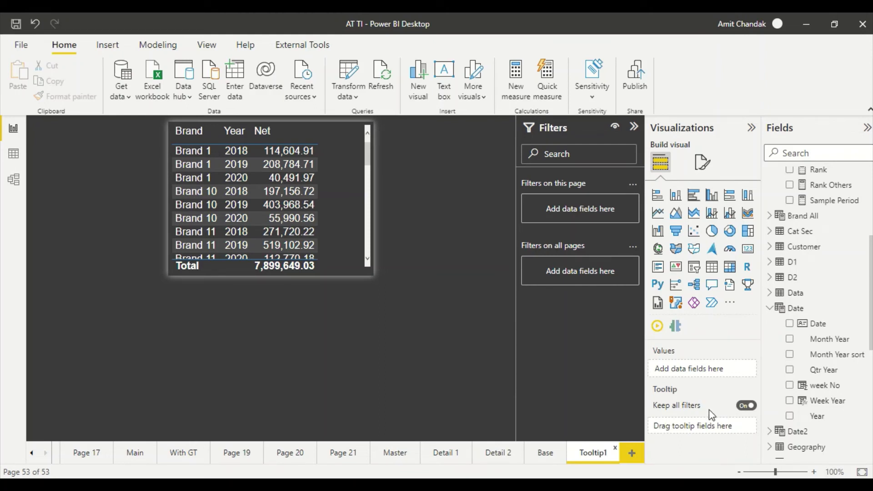
pyautogui.click(746, 406)
pyautogui.click(546, 452)
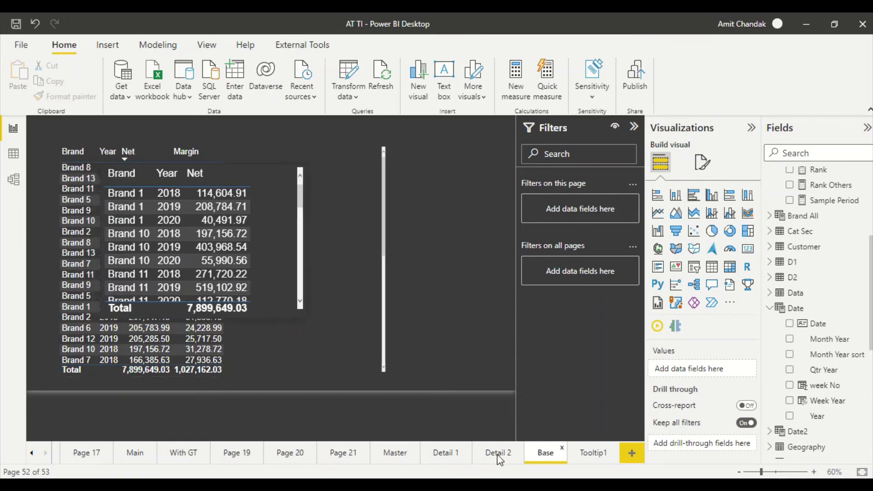
pyautogui.click(589, 454)
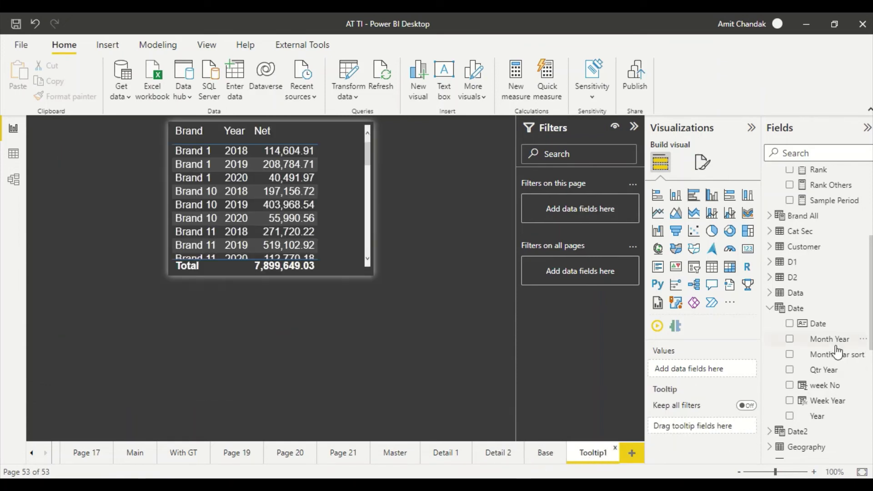
# Add Item's Brand to Tooltip1's tooltip fields and verify Base rows show that brand's yearly Net
pyautogui.click(770, 308)
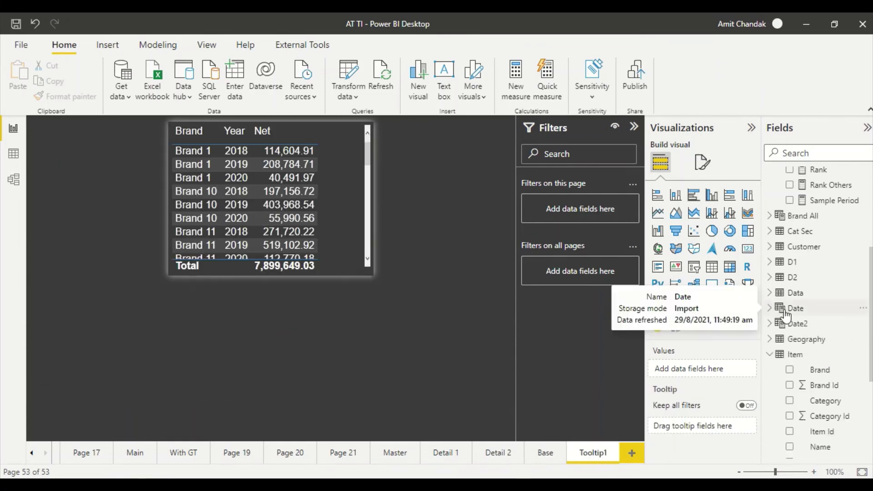
pyautogui.click(770, 354)
pyautogui.moveTo(818, 370); pyautogui.dragTo(713, 435)
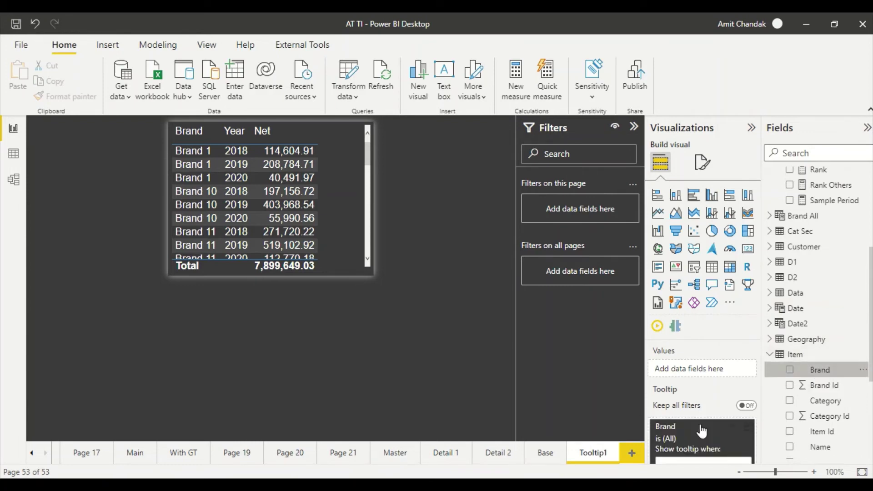
pyautogui.click(544, 454)
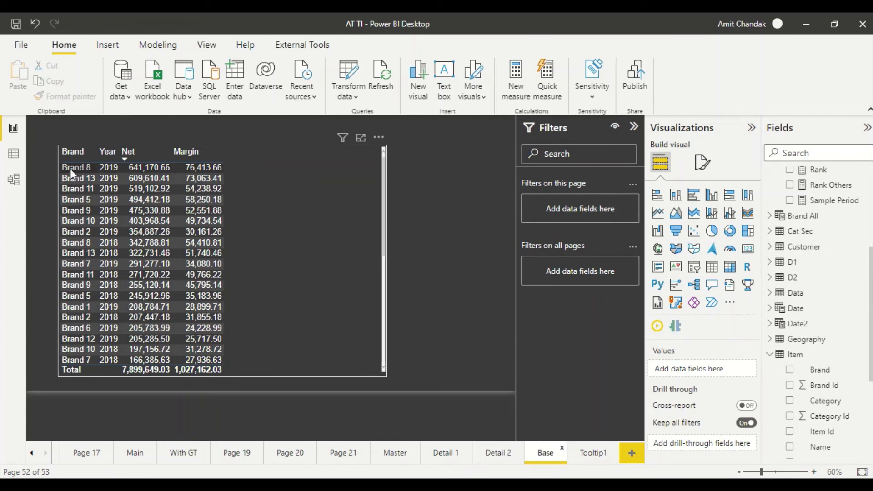
pyautogui.moveTo(70, 169)
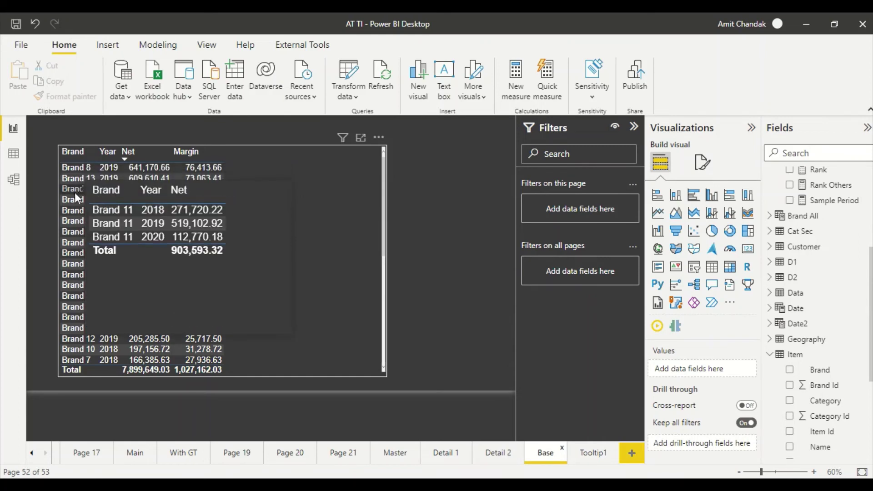
# Remove the Year field from the Base page table
pyautogui.moveTo(74, 205)
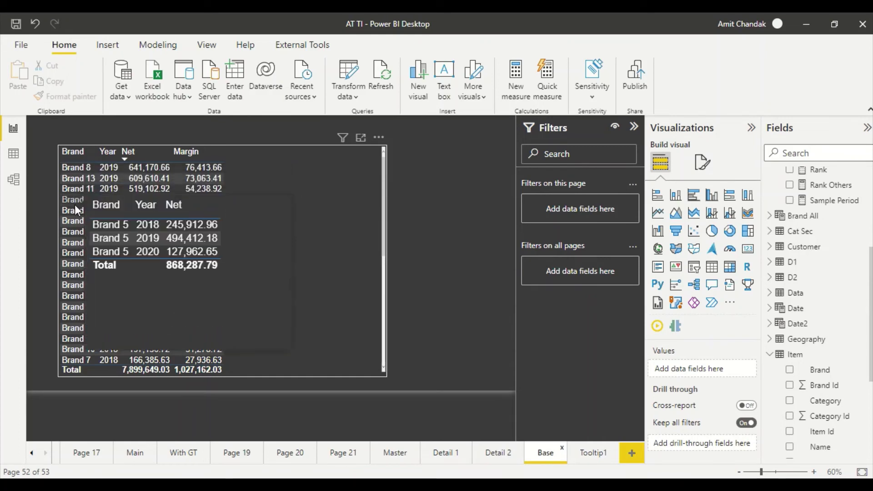
pyautogui.click(356, 343)
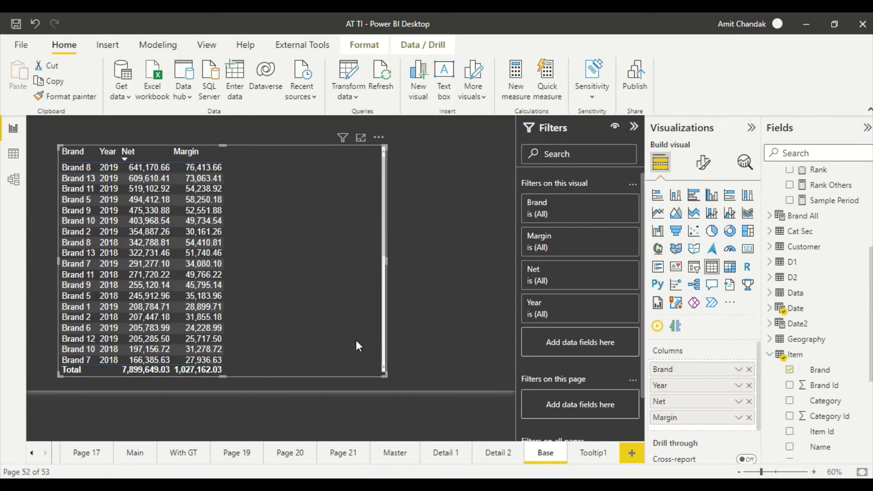
pyautogui.click(750, 386)
# Remove Brand from the Tooltip1 table, leaving Year and Net, and return to the Base page
pyautogui.click(590, 454)
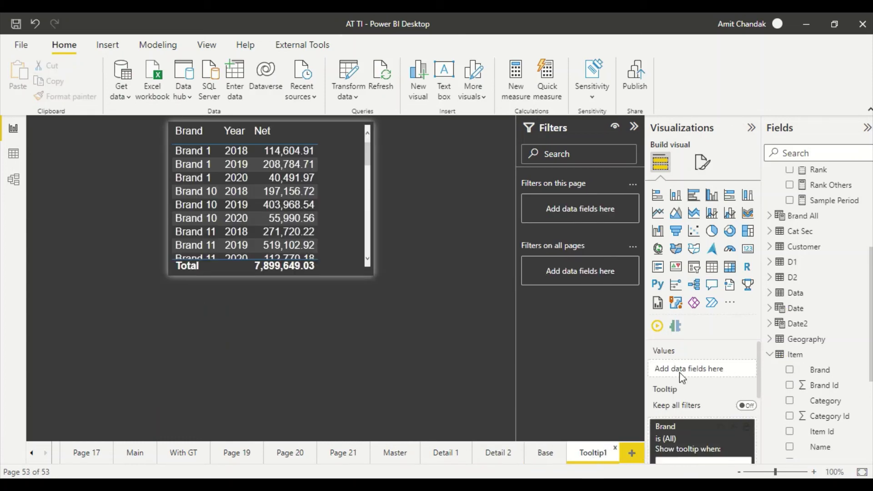
pyautogui.click(342, 255)
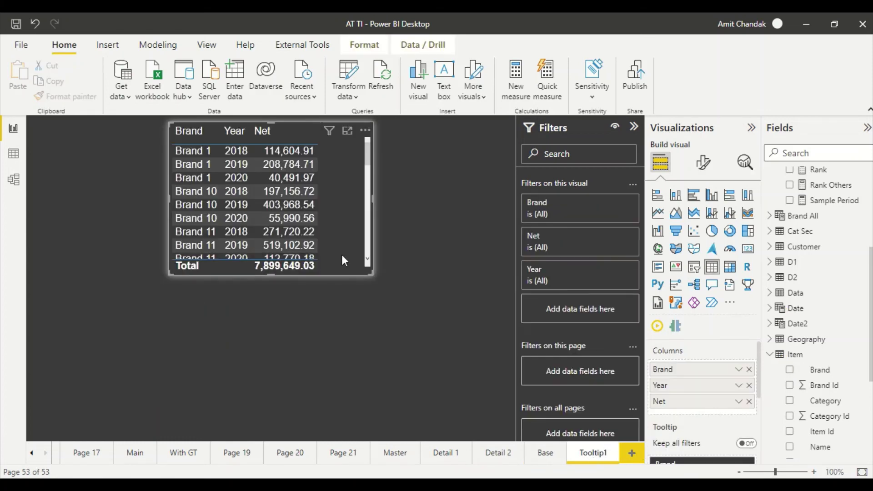
pyautogui.click(750, 369)
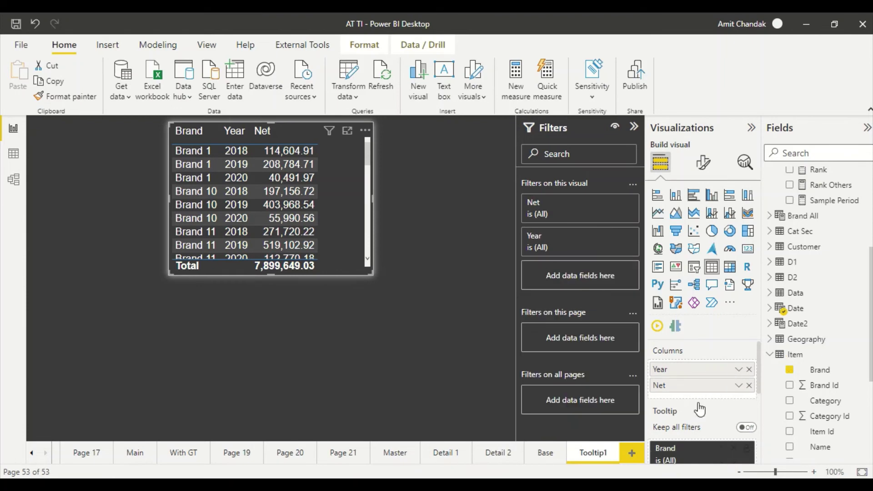
pyautogui.click(550, 454)
pyautogui.moveTo(90, 173)
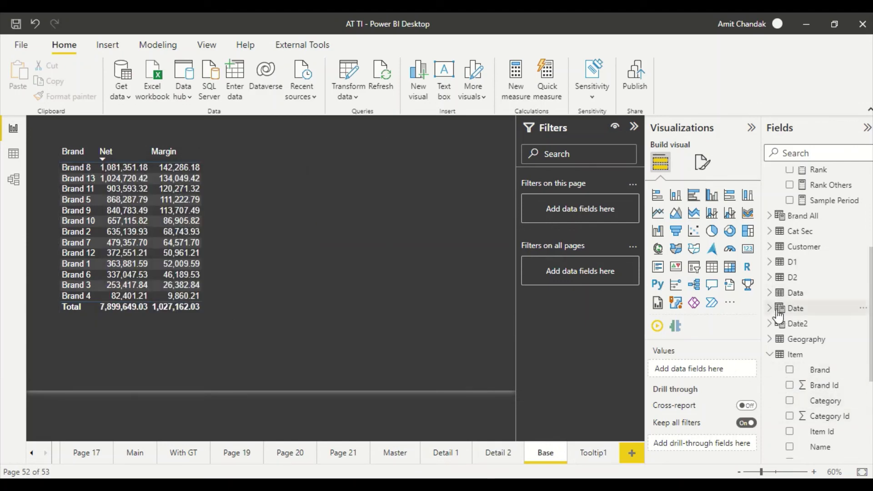
# Drag Year from the Date table into the Base table, alongside Brand, Net and Margin
pyautogui.click(796, 309)
pyautogui.click(769, 308)
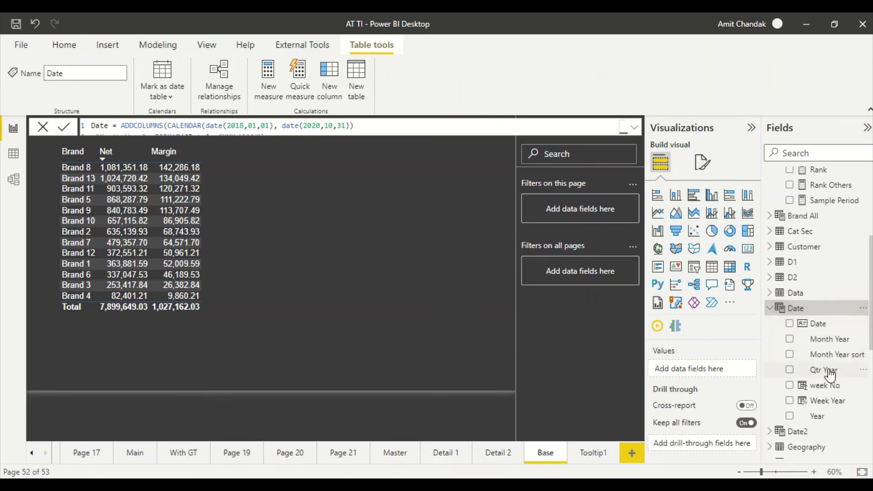
pyautogui.moveTo(814, 422); pyautogui.dragTo(234, 222)
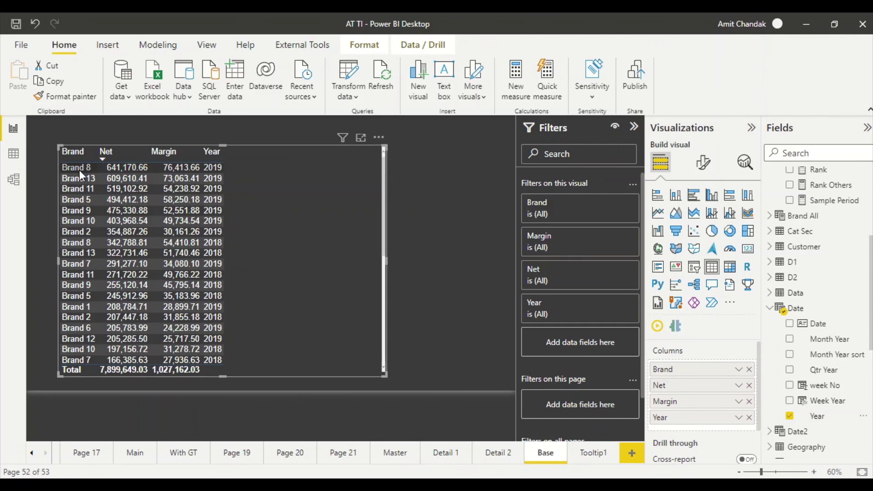